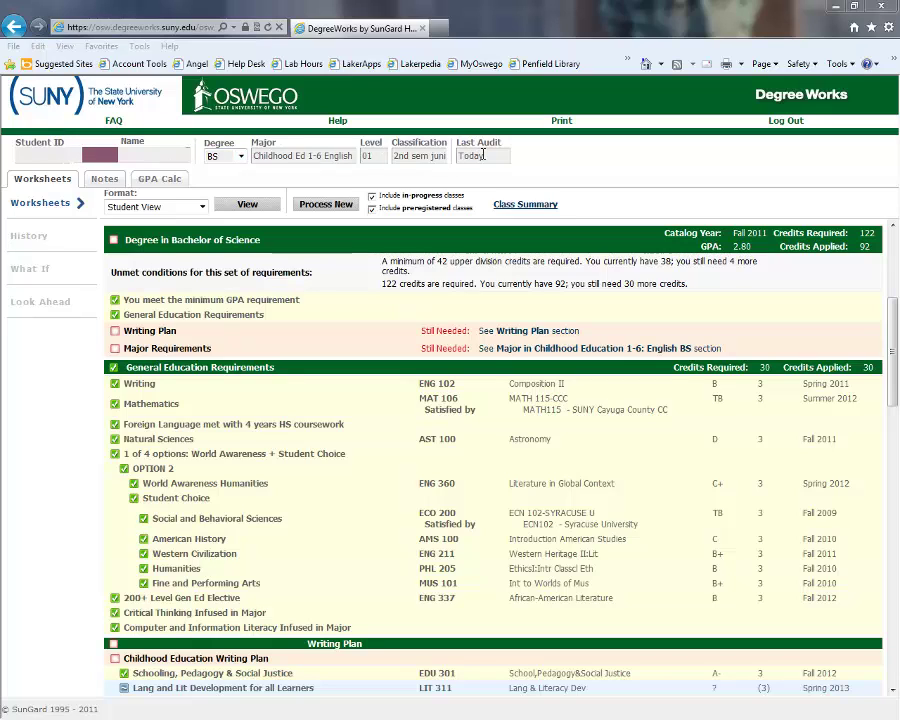
Step: Check when the student's last audit was run in the student header
left_click_drag(458, 144, 510, 148)
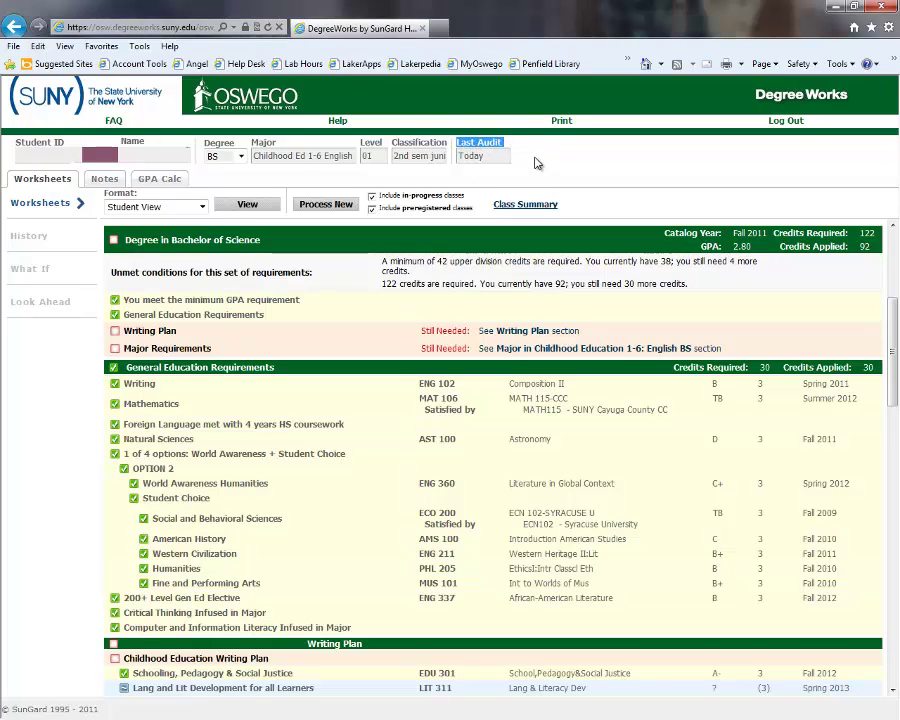
left_click(481, 157)
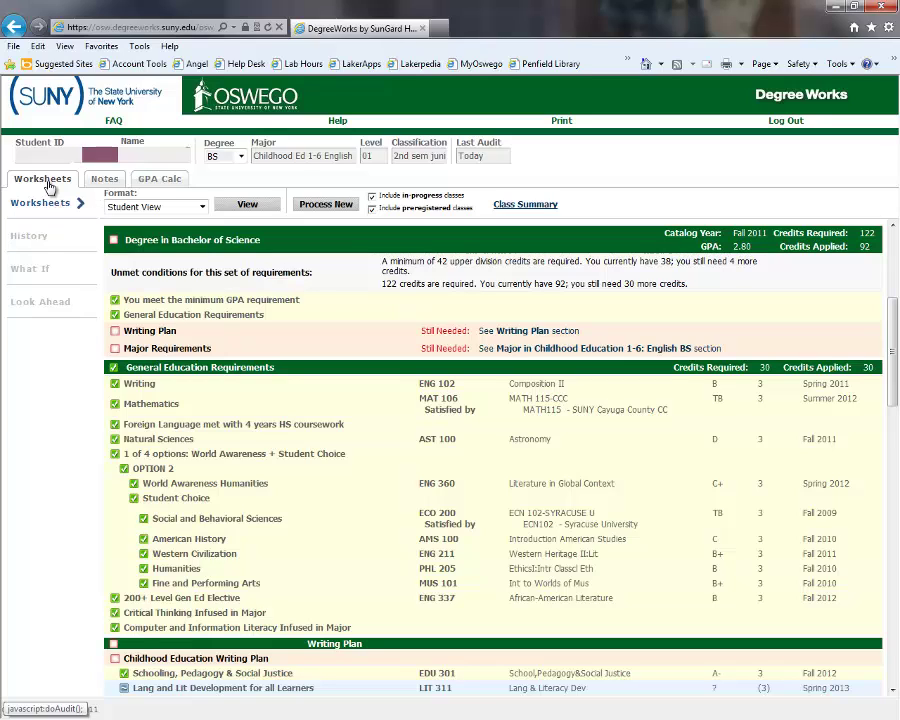
Step: Review the advising notes on the notes page and in the Notes section at the end of the degree worksheet
left_click(104, 182)
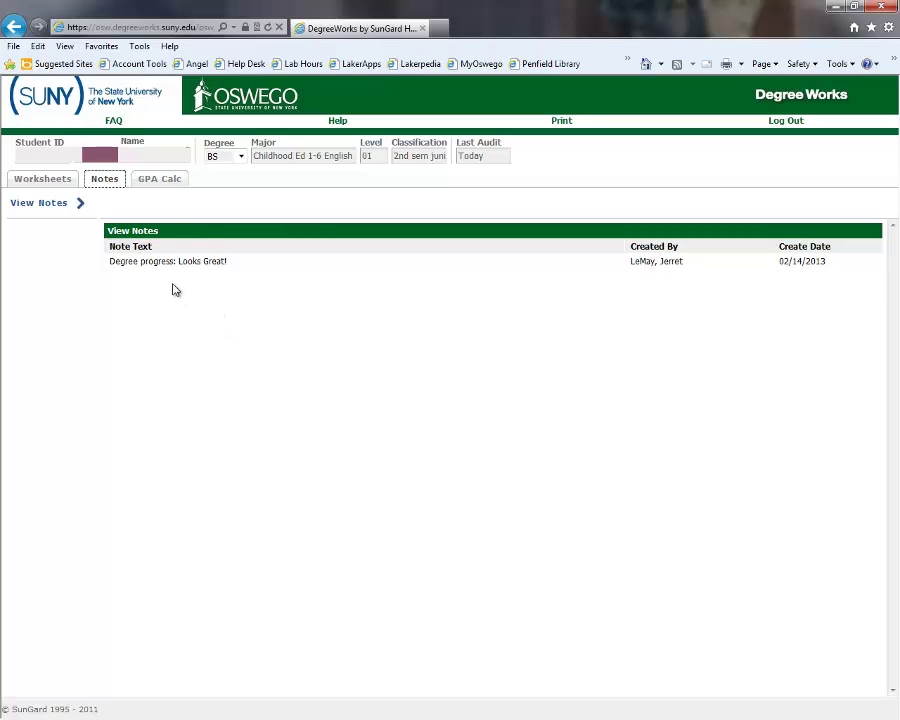
left_click(56, 182)
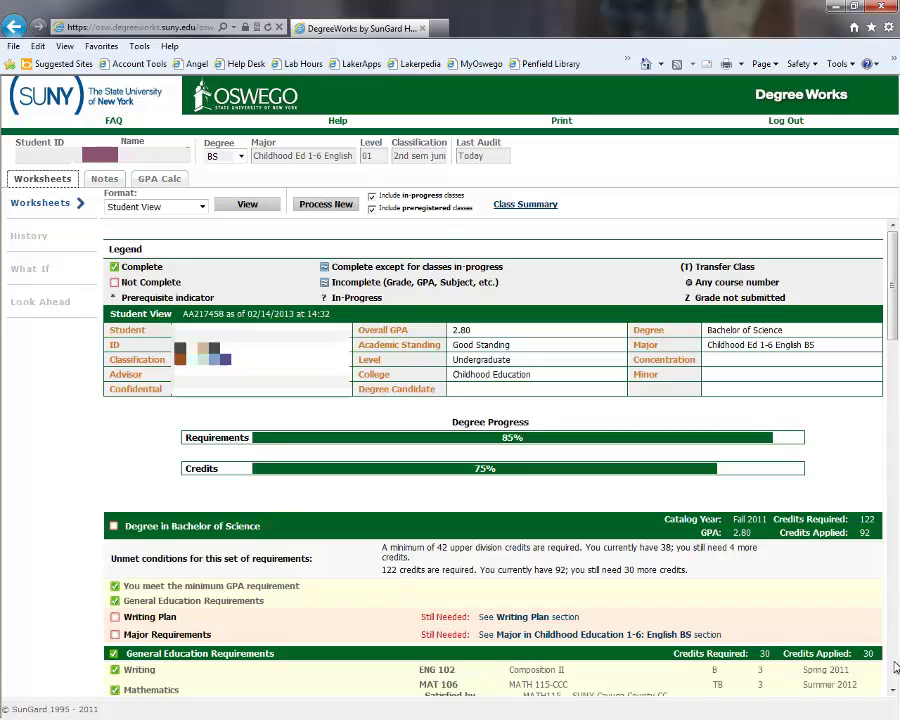
scroll(185, 527, "down", 15)
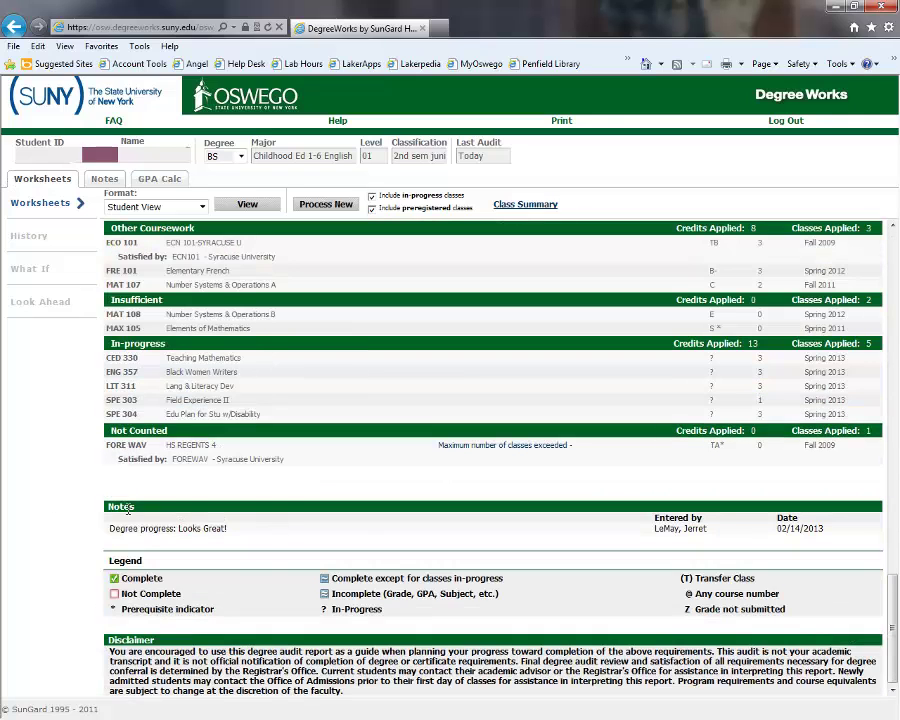
double_click(128, 508)
left_click(152, 479)
left_click(104, 181)
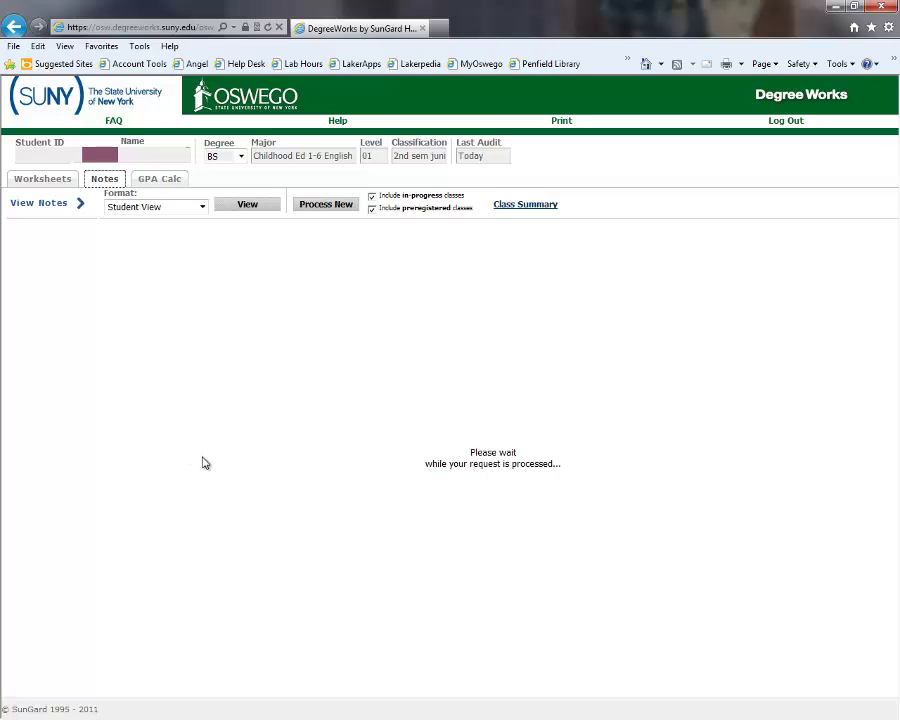
Step: Calculate the credits and grade average needed to reach a desired GPA of 3.3 with the Advice Calculator
left_click(158, 180)
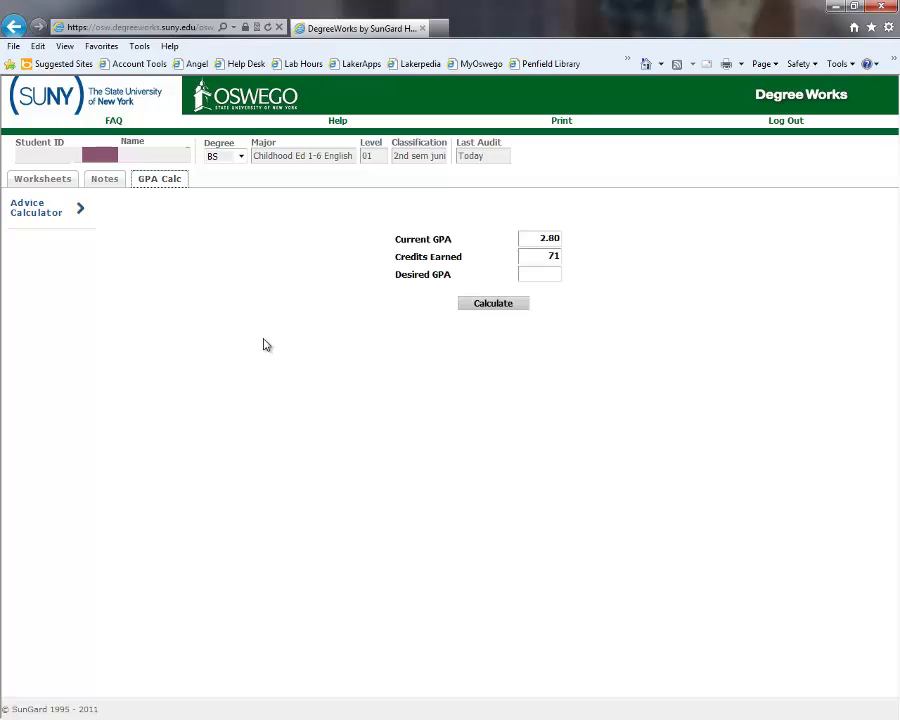
left_click(537, 275)
left_click(491, 305)
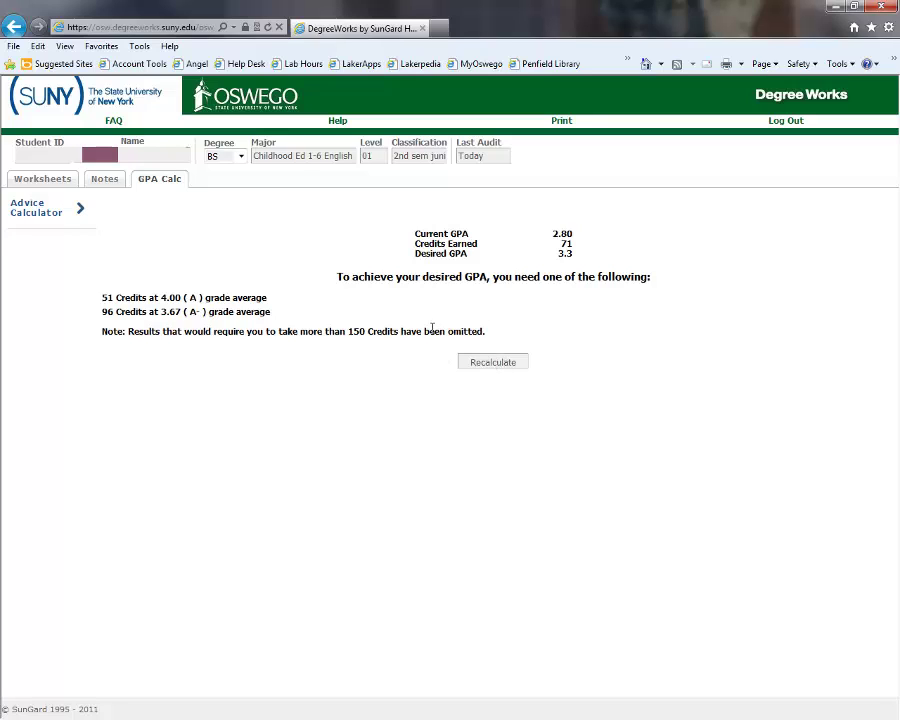
Step: Recalculate the GPA advice with the desired GPA set to 3.8 and read the result
left_click(514, 362)
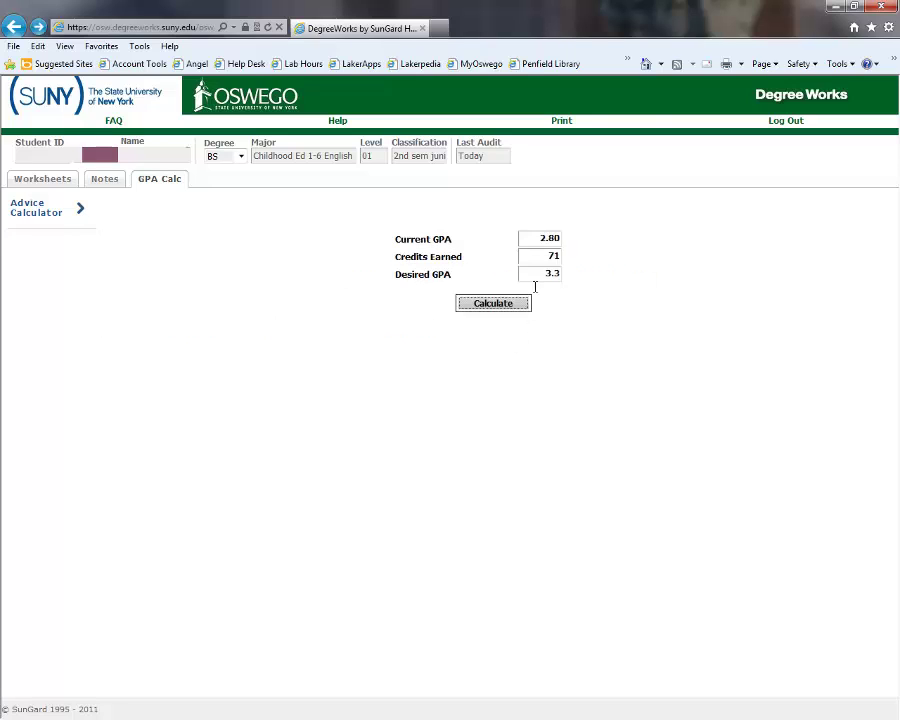
left_click_drag(539, 274, 563, 277)
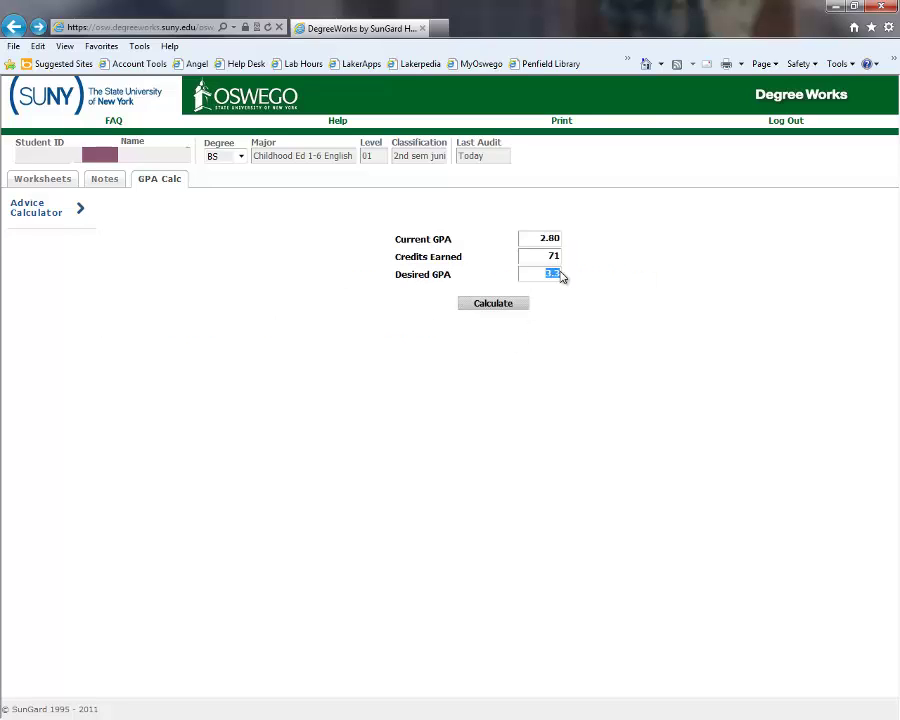
type("3")
left_click(497, 304)
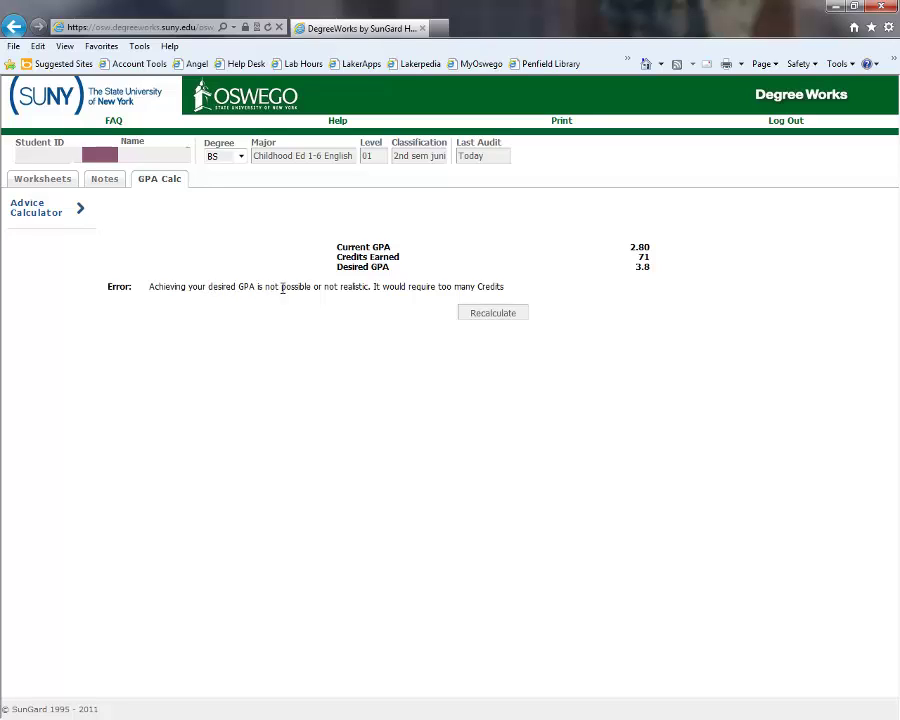
left_click_drag(282, 287, 368, 288)
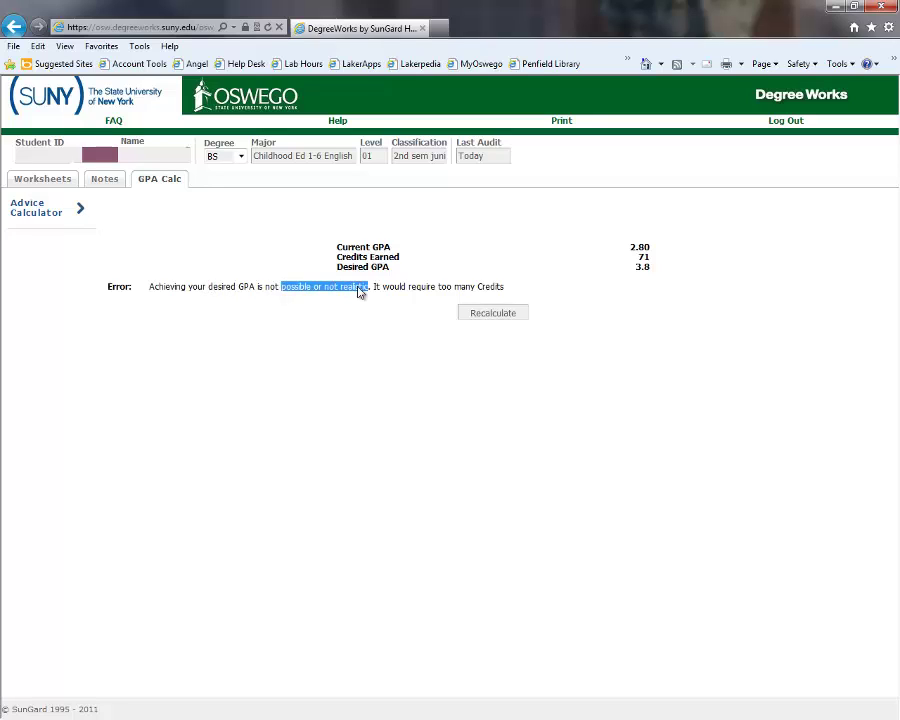
left_click(531, 382)
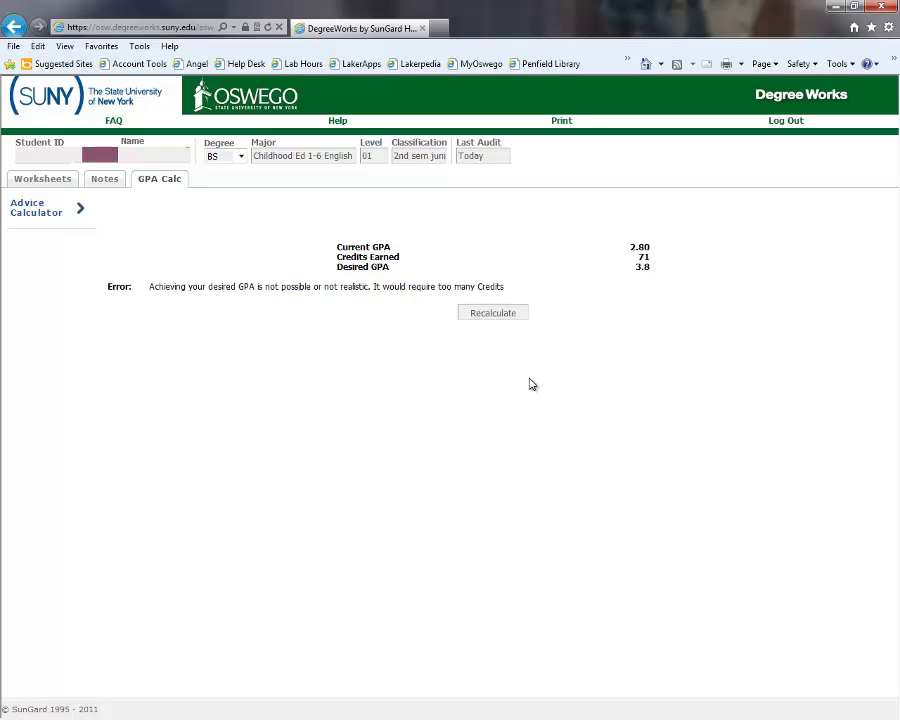
Step: Display the degree worksheet in the Registration Checklist format
left_click(54, 184)
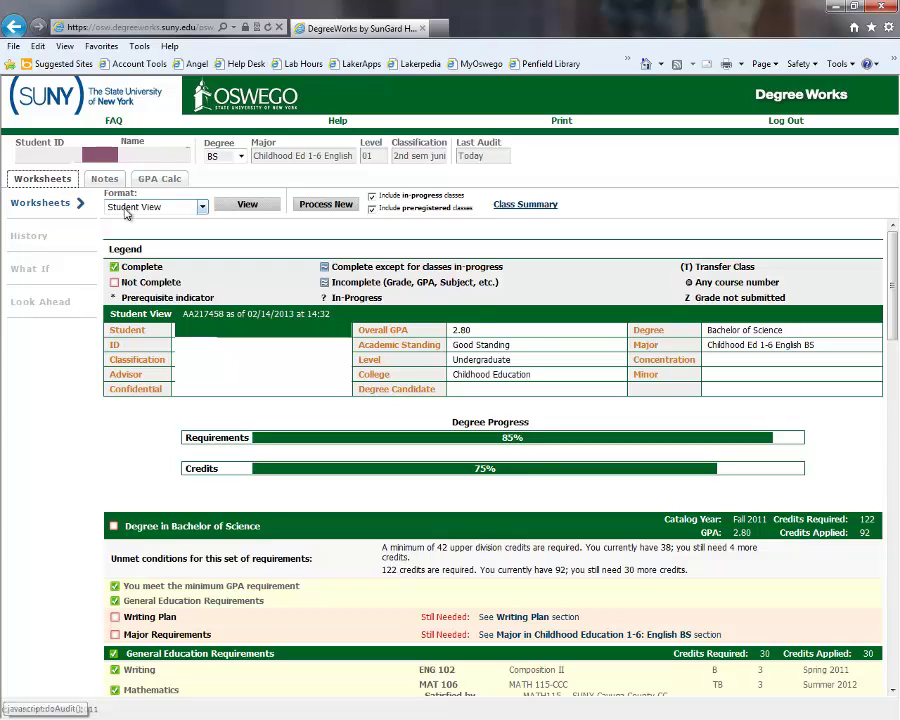
left_click(203, 208)
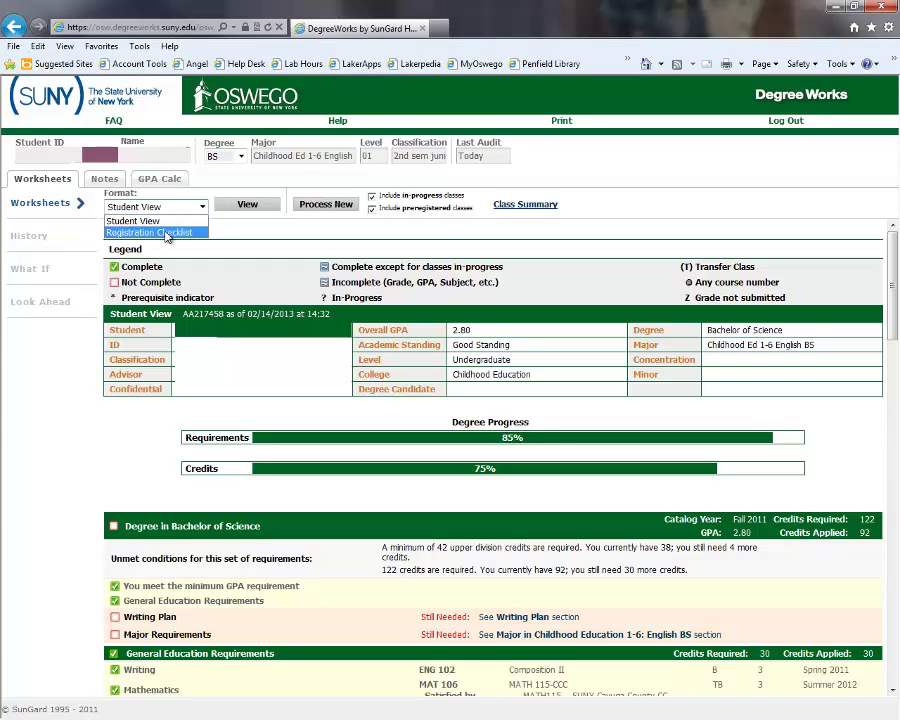
left_click(166, 233)
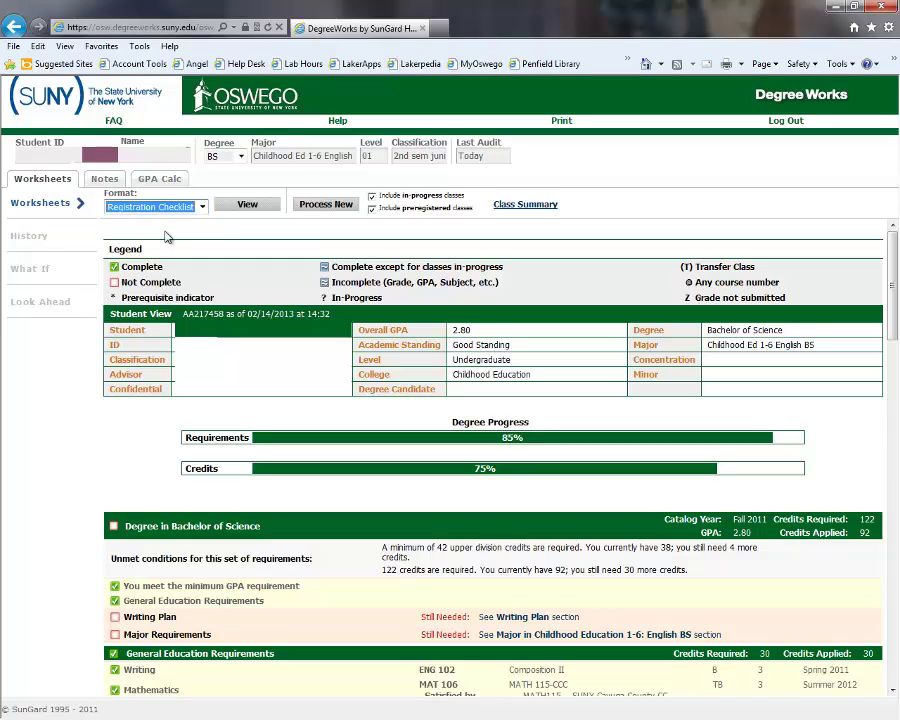
left_click(240, 207)
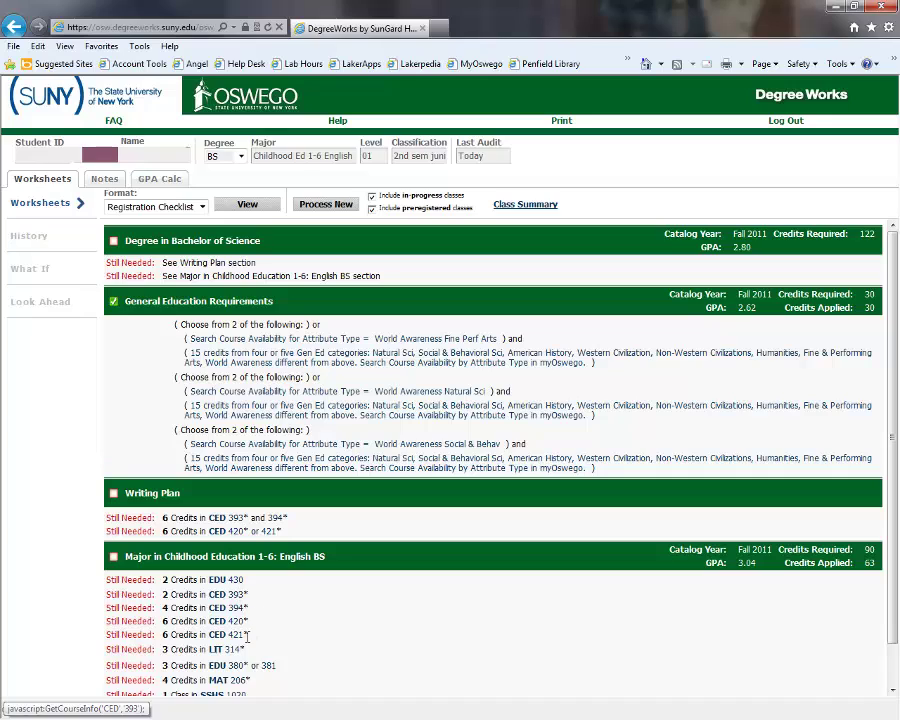
Step: Look up the course information for EDU 430, check its corequisite and attributes, and close the window
left_click(229, 588)
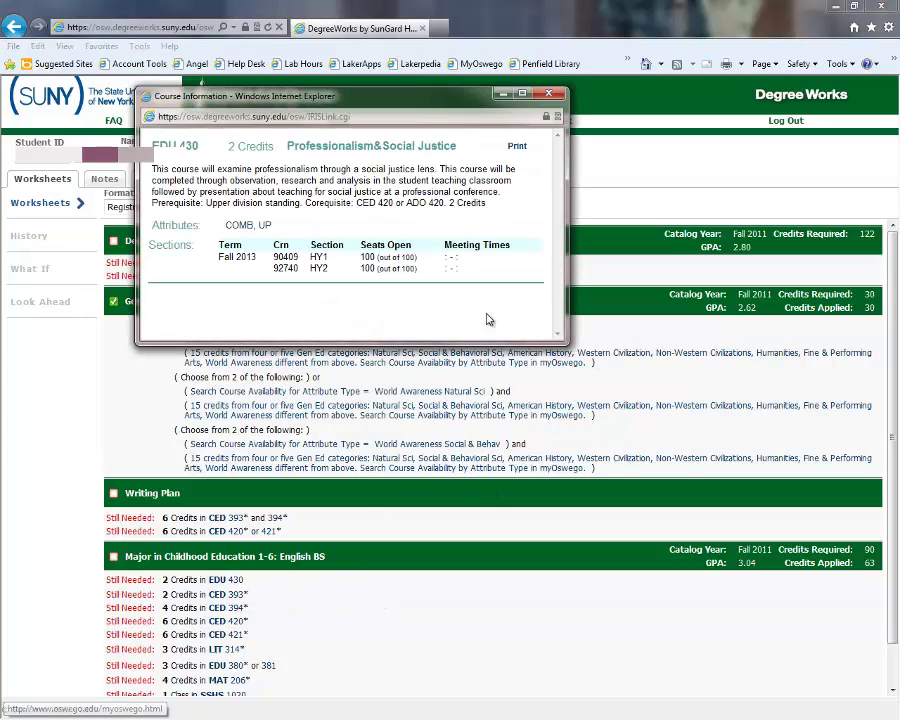
double_click(315, 203)
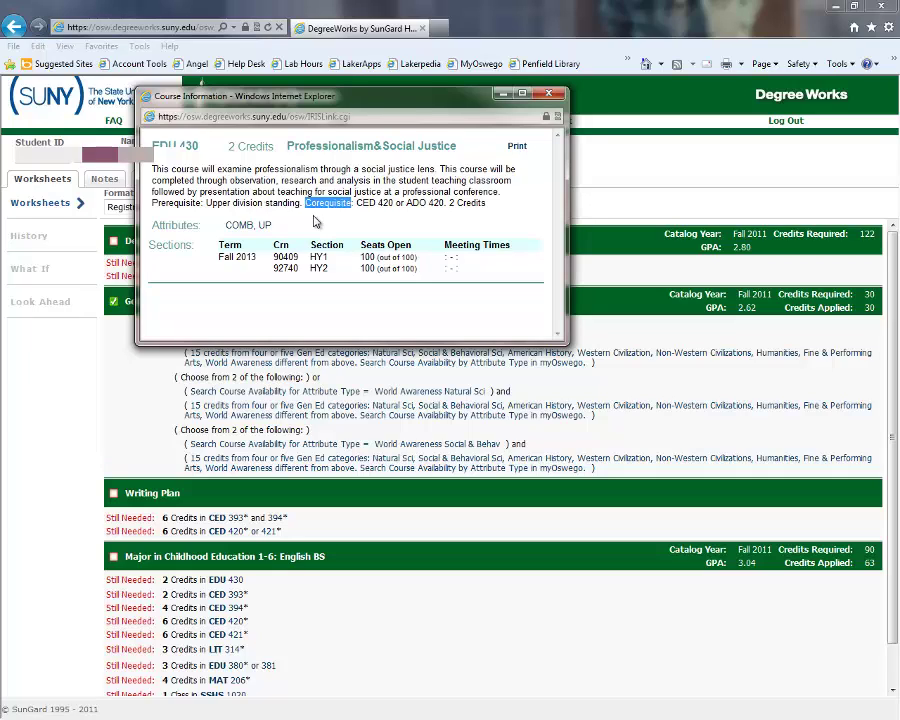
left_click(305, 228)
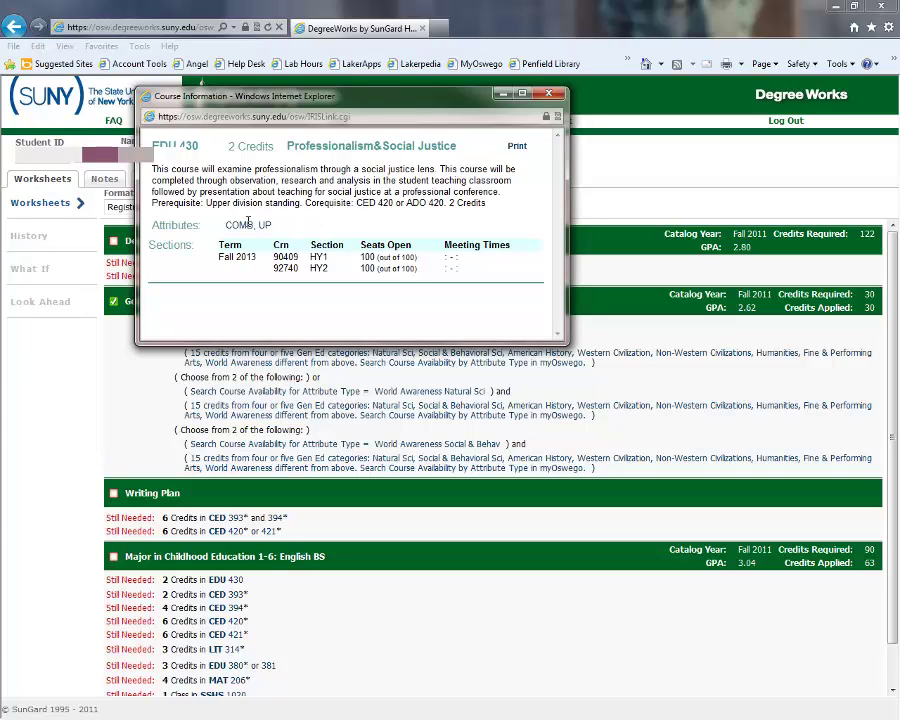
left_click(555, 95)
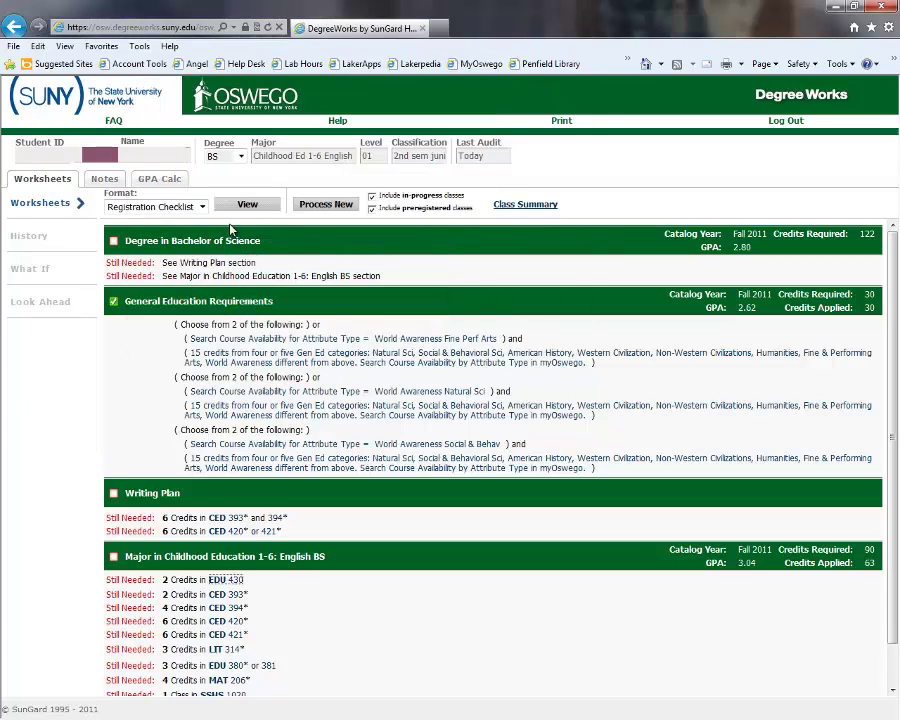
Step: Switch the worksheet format back to Student View and display it
left_click(202, 207)
left_click(135, 220)
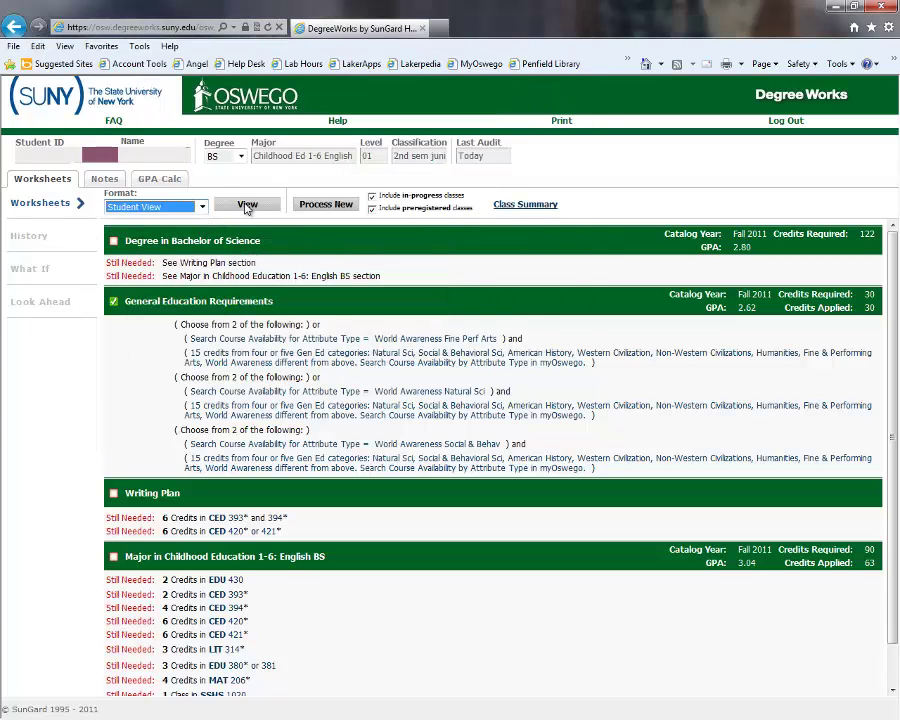
left_click(246, 204)
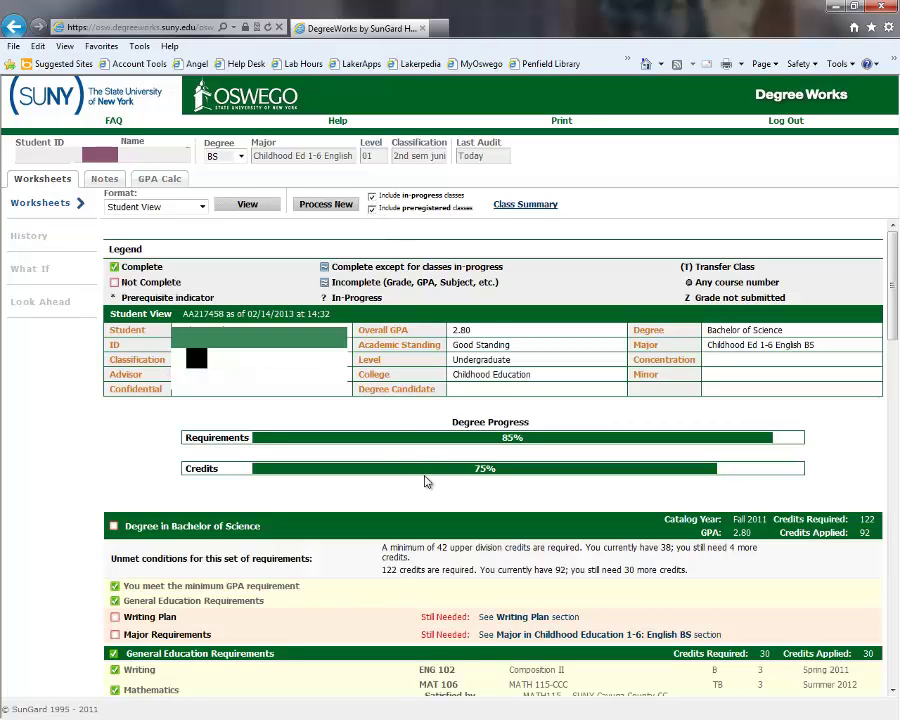
Step: Process a new audit that excludes both in-progress and preregistered classes
scroll(422, 476, "down", 5)
scroll(424, 482, "down", 5)
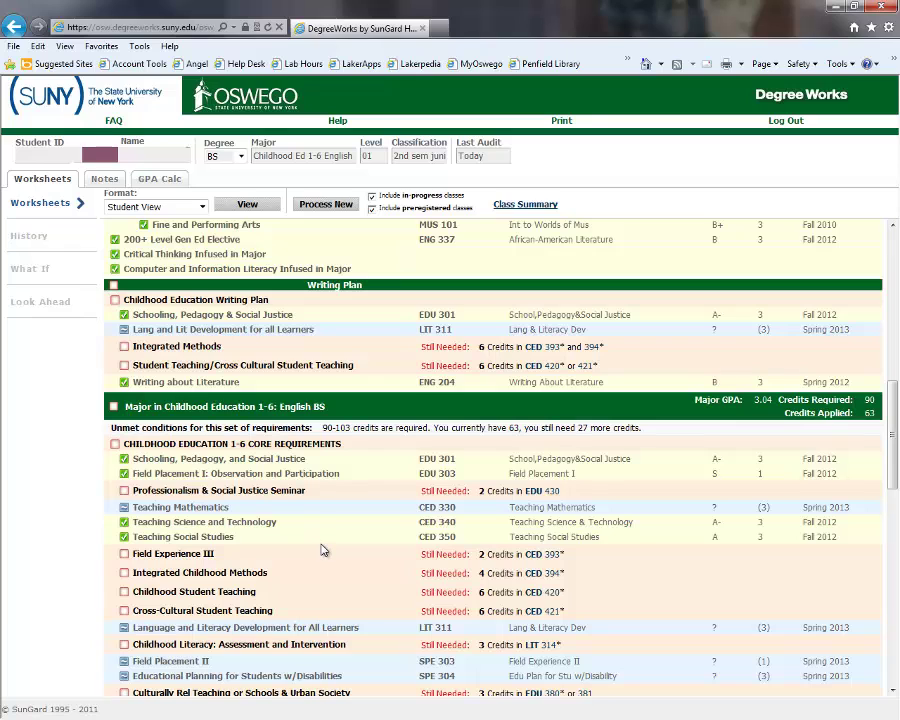
scroll(322, 550, "down", 2)
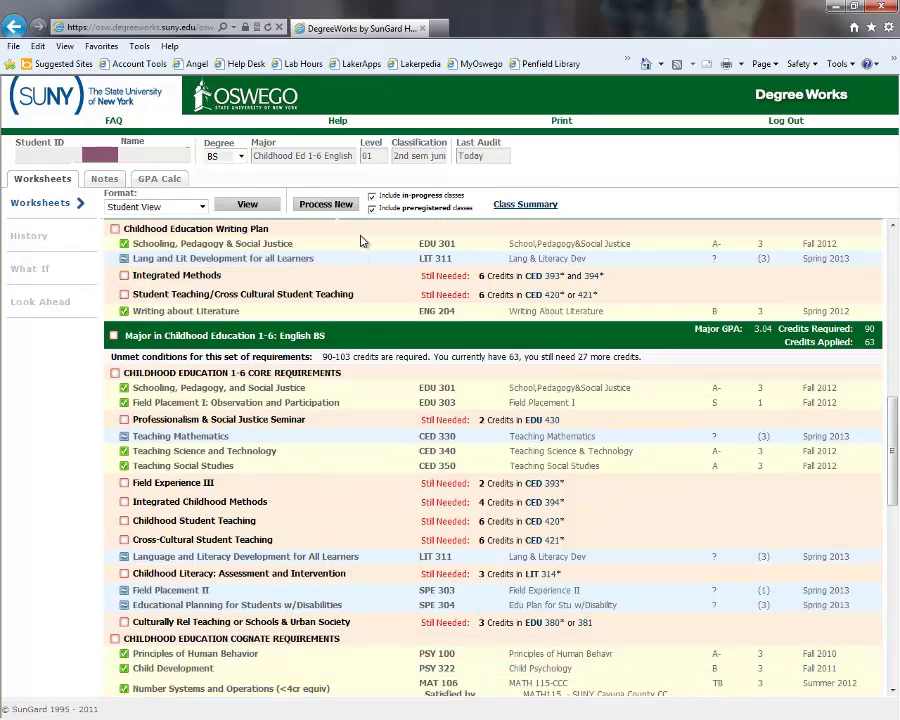
left_click(374, 208)
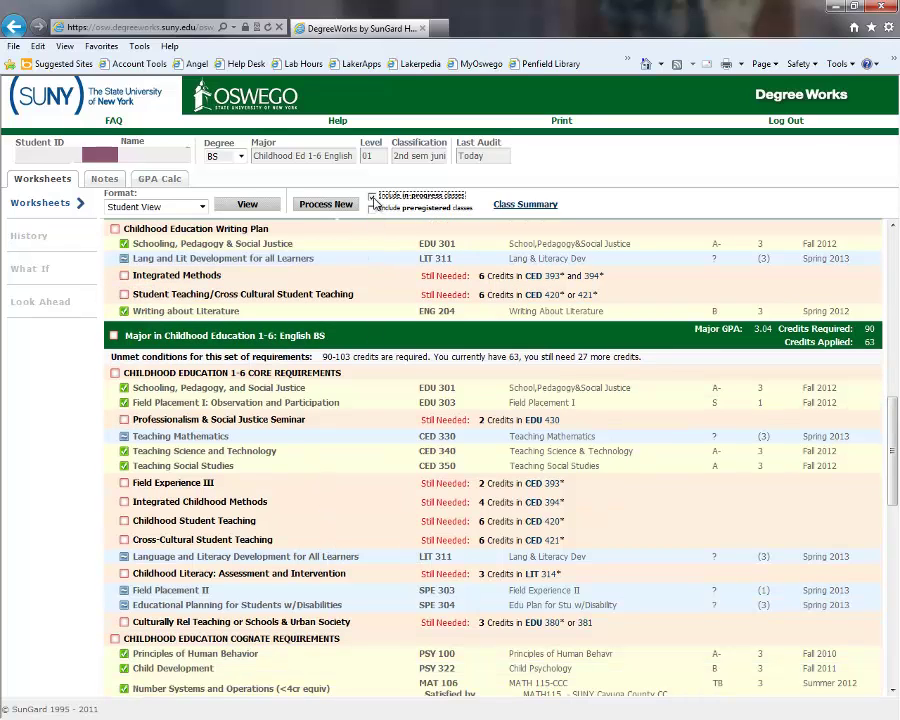
left_click(326, 204)
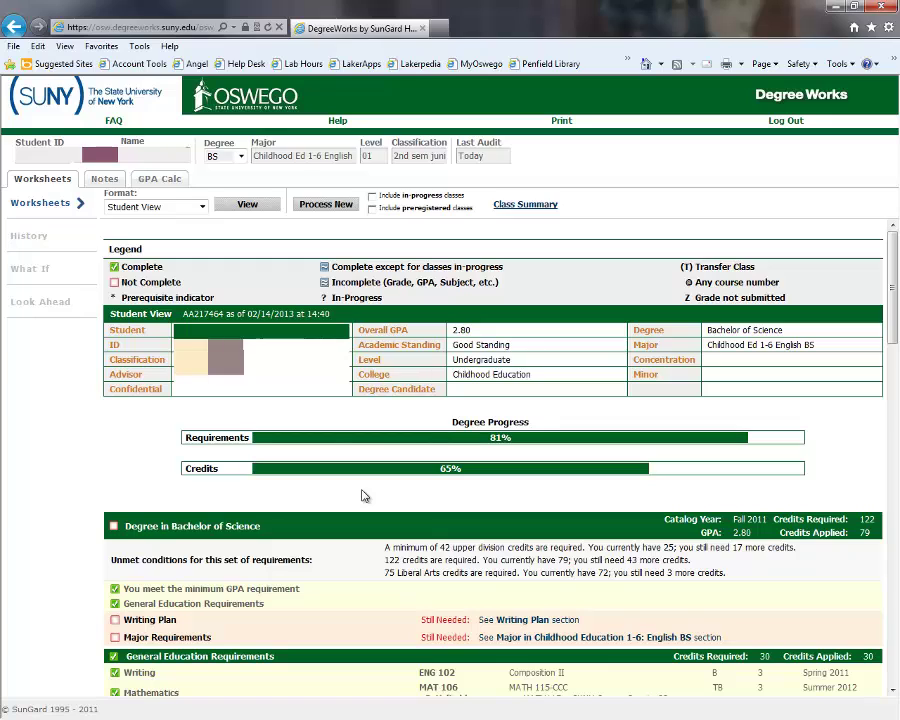
Step: Process a new audit with in-progress classes included again
left_click(372, 196)
left_click(343, 204)
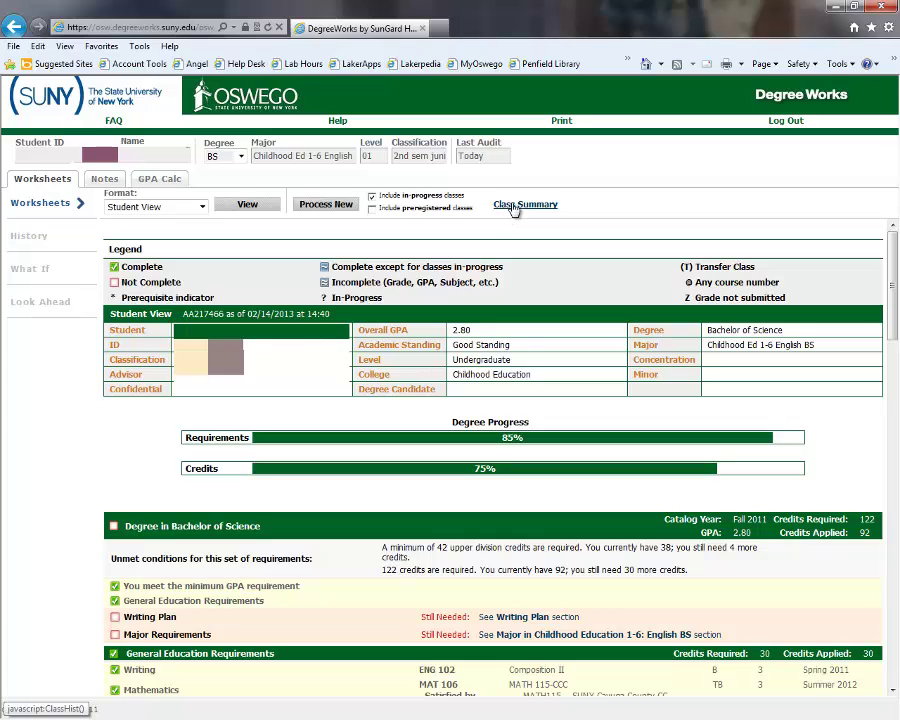
Step: Review the Class Summary term by term down to the Term and Cumulative GPA Tracker, and close it
left_click(513, 205)
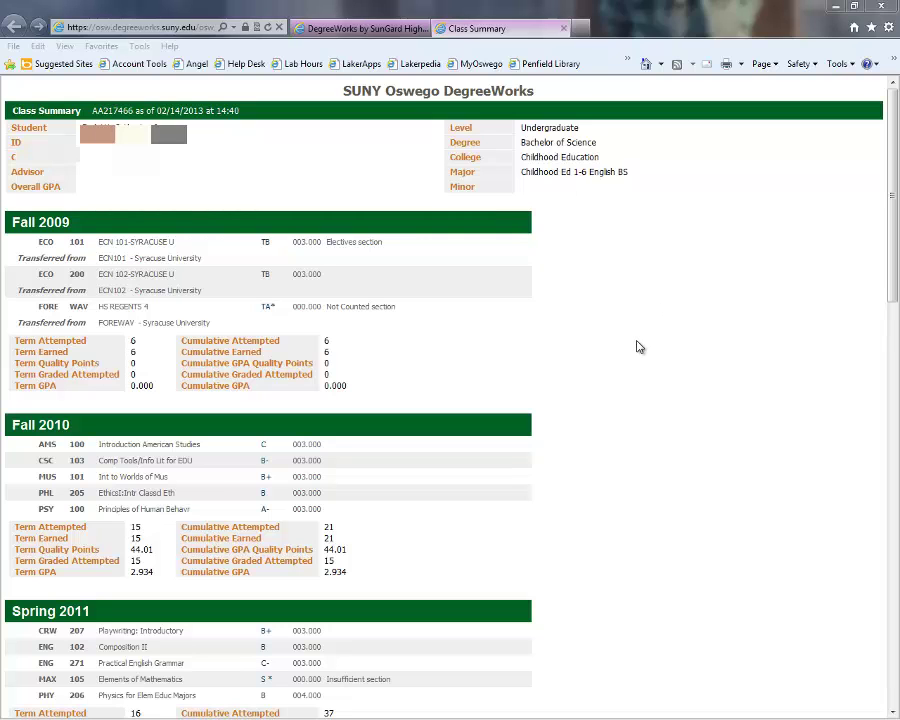
scroll(640, 347, "down", 4)
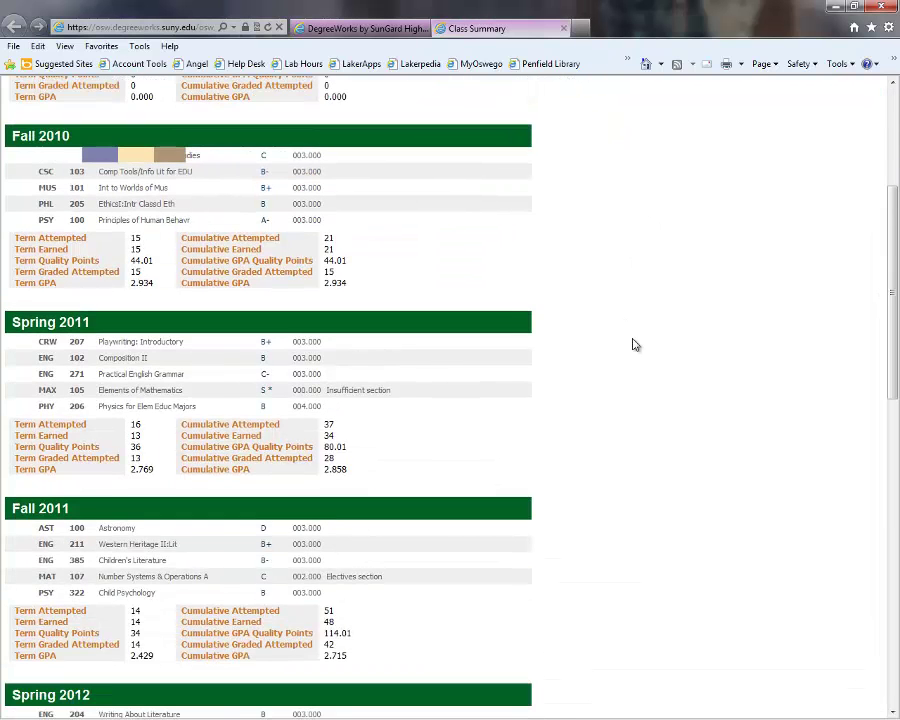
scroll(632, 345, "down", 1)
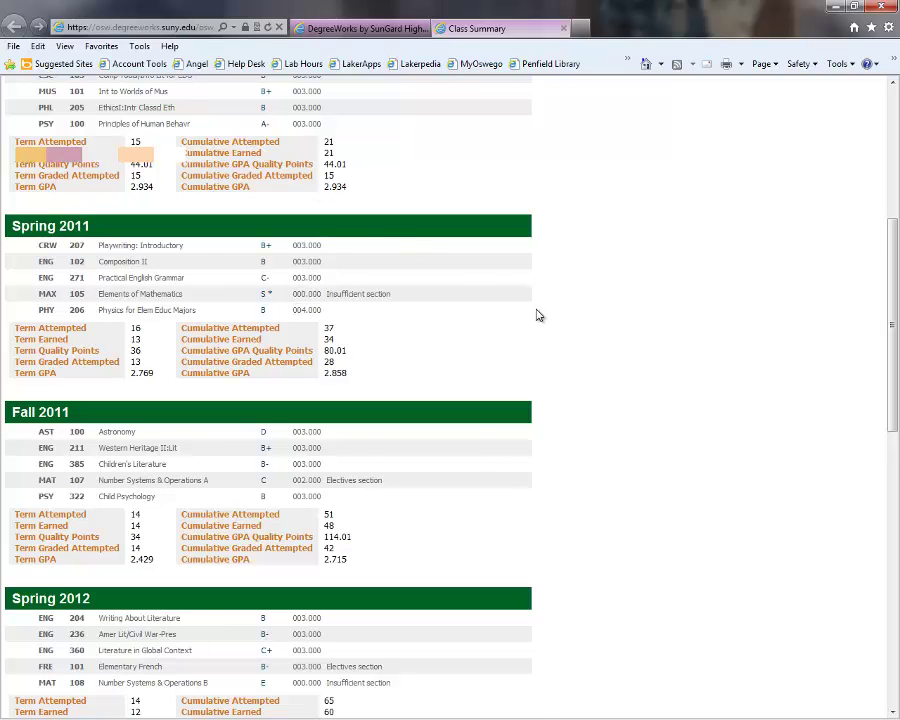
scroll(537, 316, "down", 1)
scroll(537, 316, "down", 4)
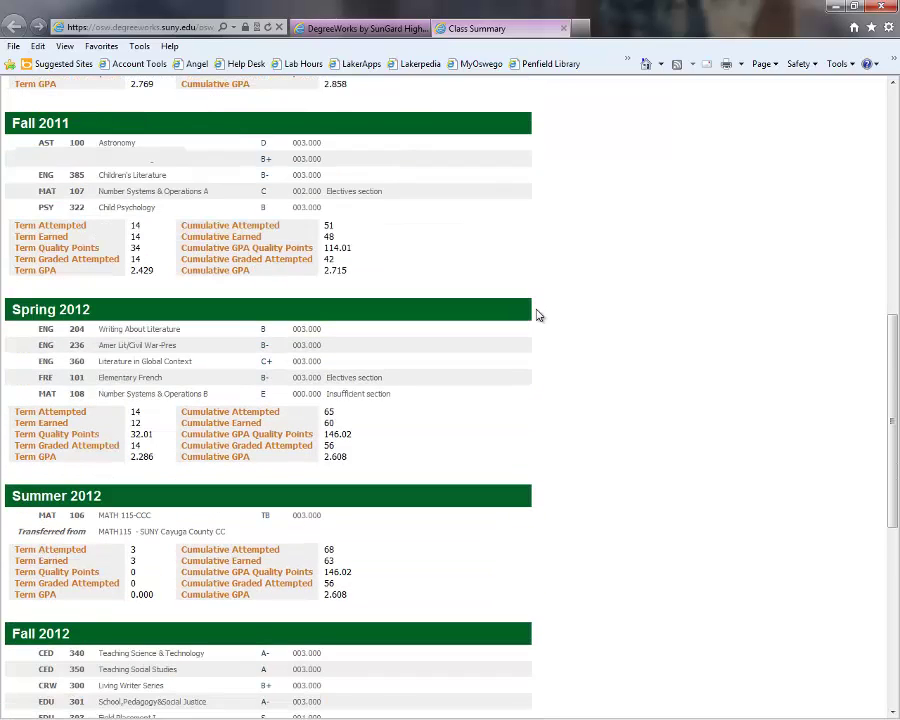
scroll(537, 316, "down", 4)
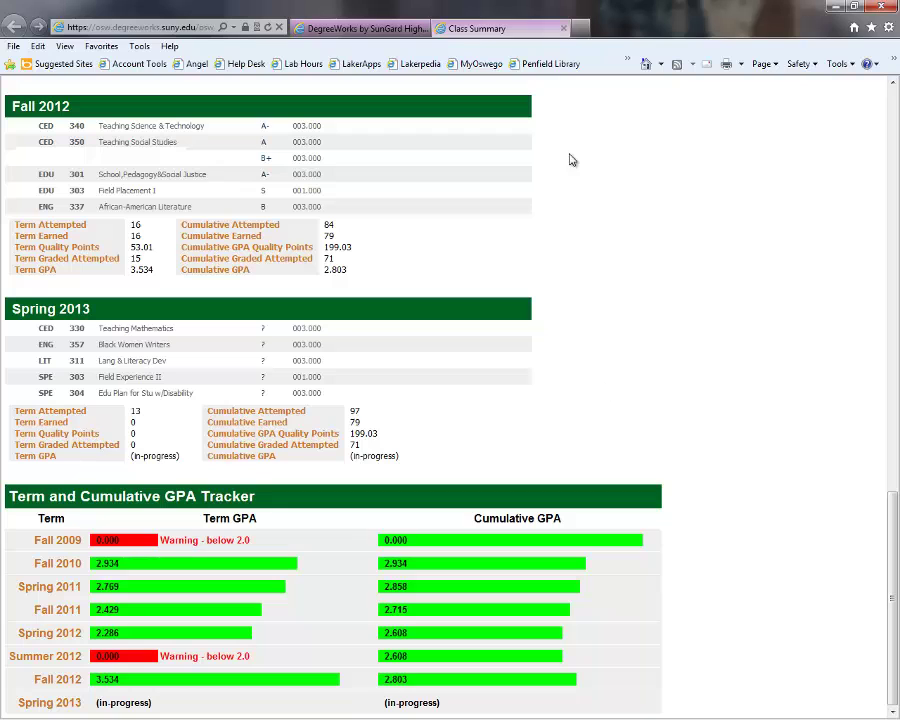
left_click(563, 28)
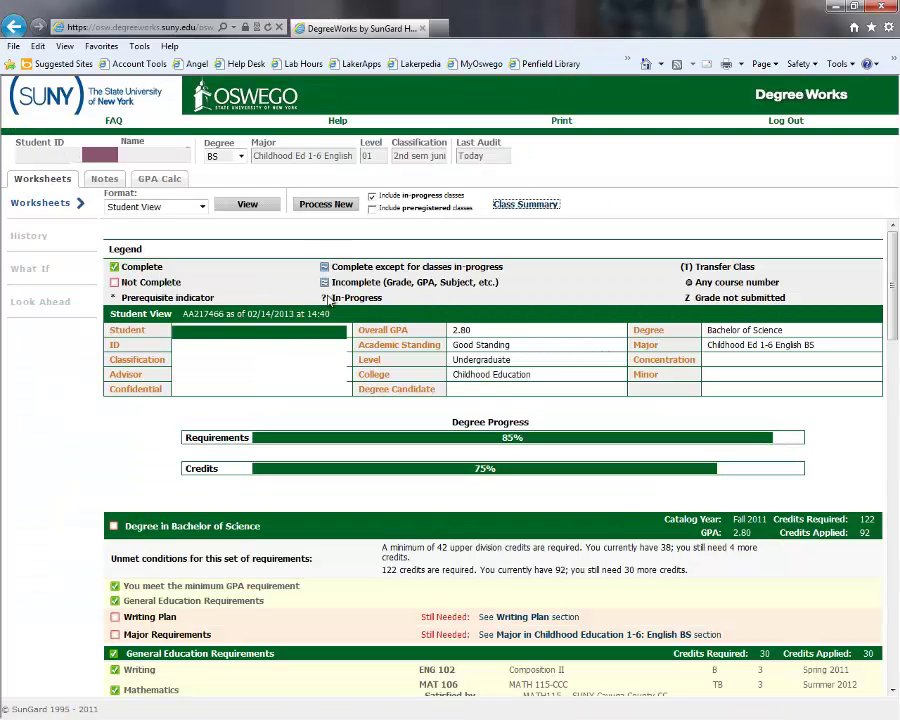
Step: Process a Look Ahead audit with the planned courses CED 393, CED 394 and EDU 430
left_click(50, 303)
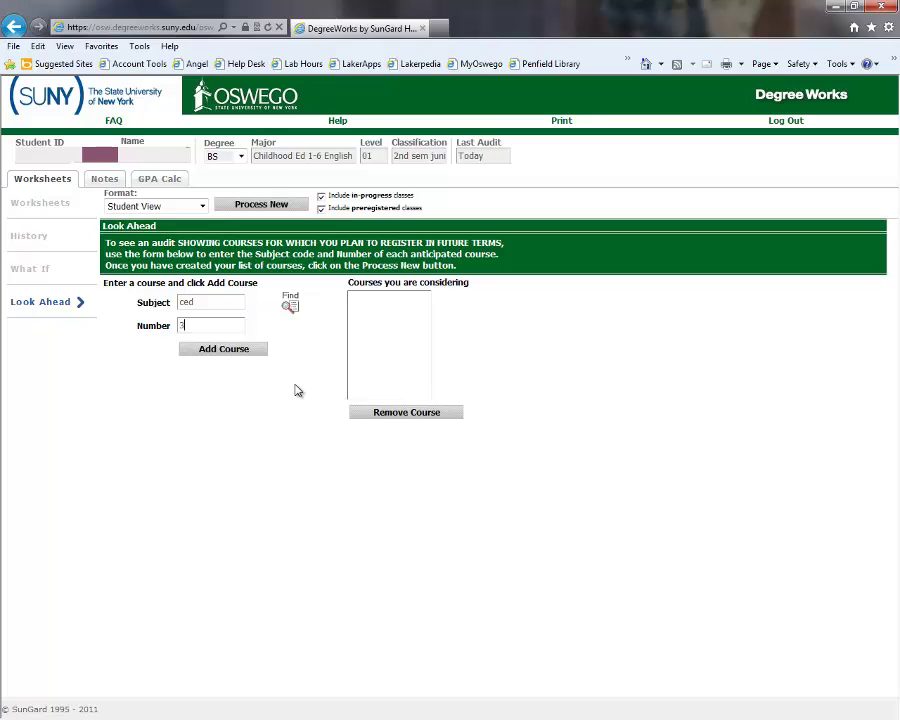
left_click(220, 352)
left_click(219, 355)
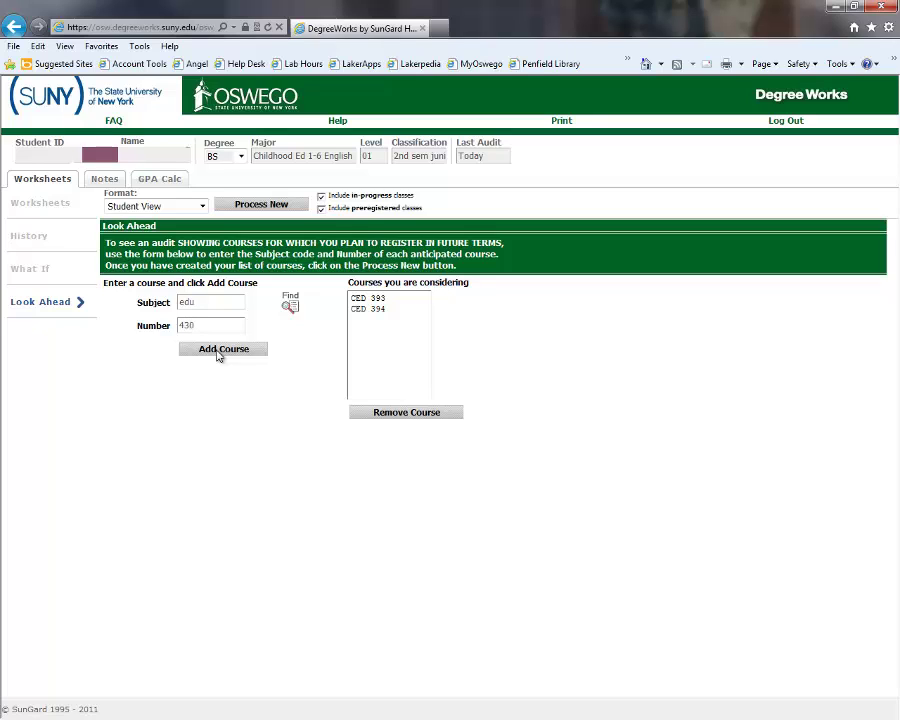
left_click(214, 354)
left_click(262, 205)
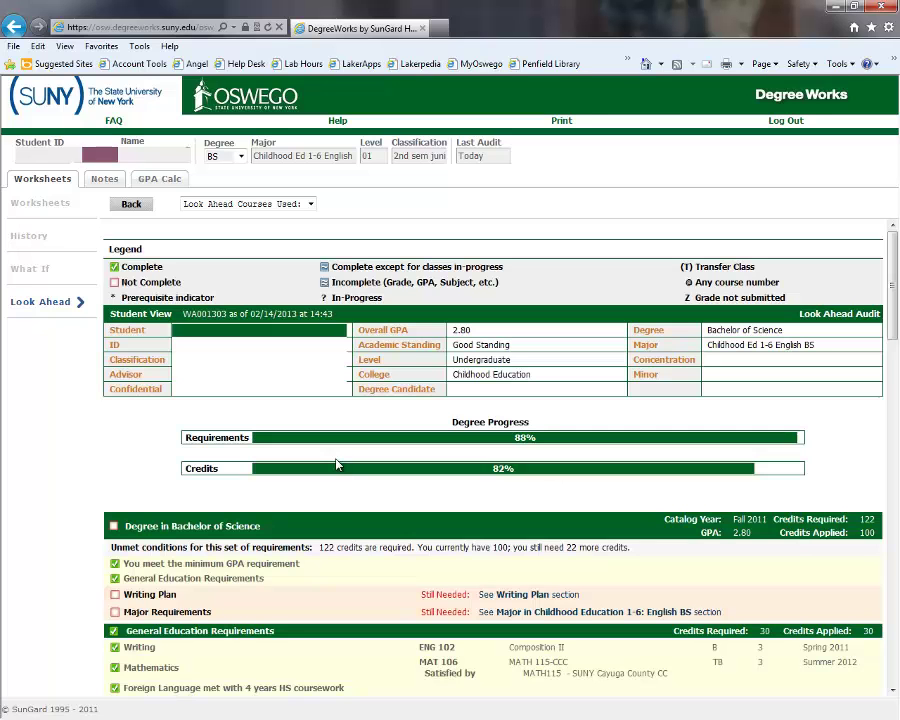
Step: Examine how the planned courses fill the Writing Plan and major requirements in the Look Ahead audit, and return to the course entry form
scroll(347, 492, "down", 4)
scroll(347, 492, "down", 5)
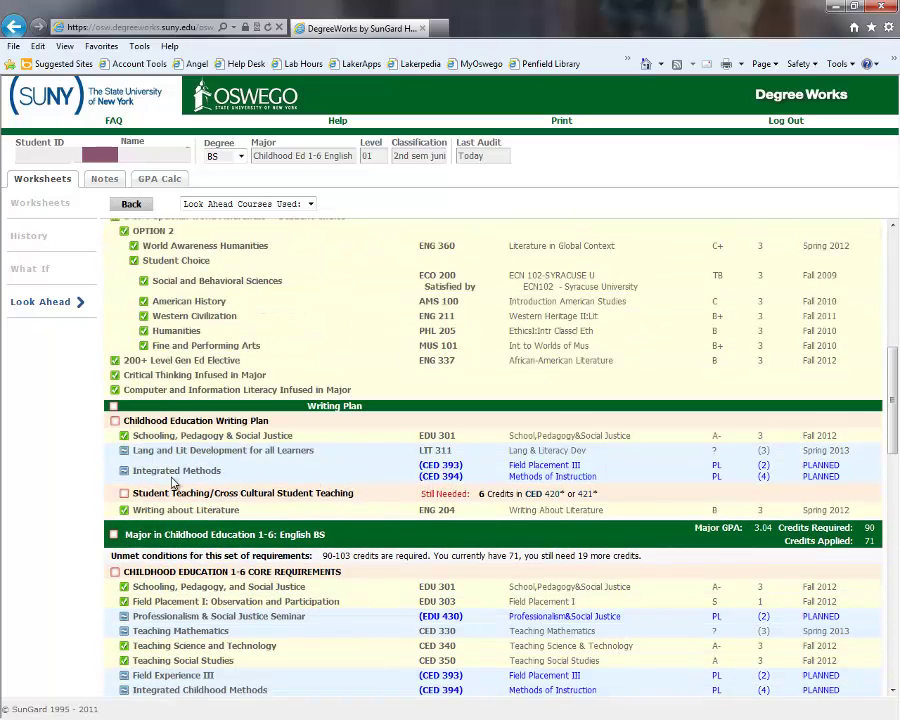
double_click(818, 465)
left_click(660, 473)
scroll(660, 473, "down", 5)
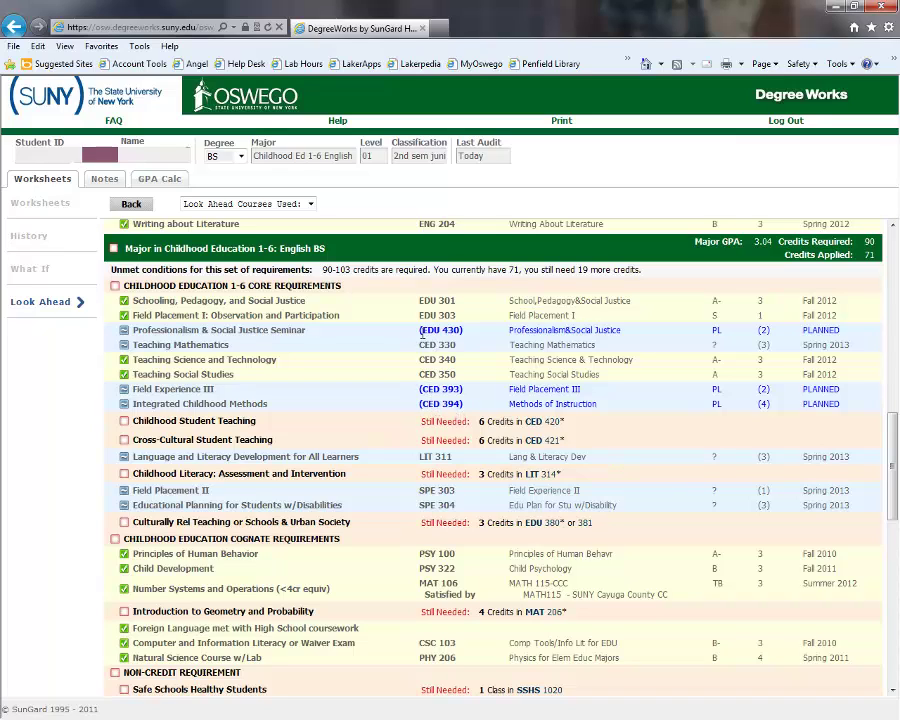
left_click_drag(421, 330, 462, 330)
left_click(128, 205)
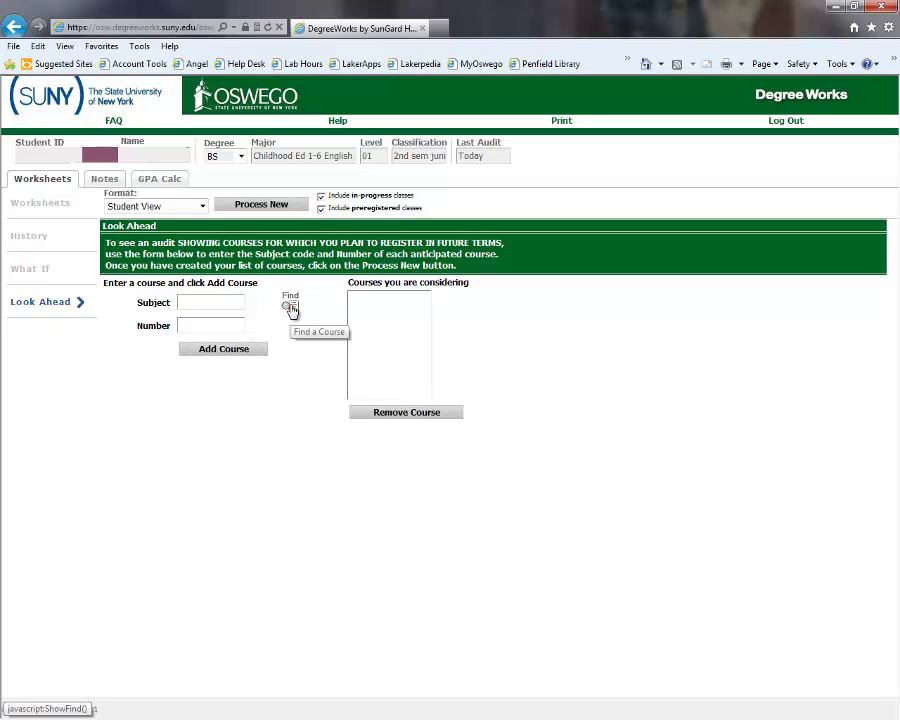
Step: Open the course finder from Look Ahead and choose Spring 2013 as the catalog term
left_click(290, 307)
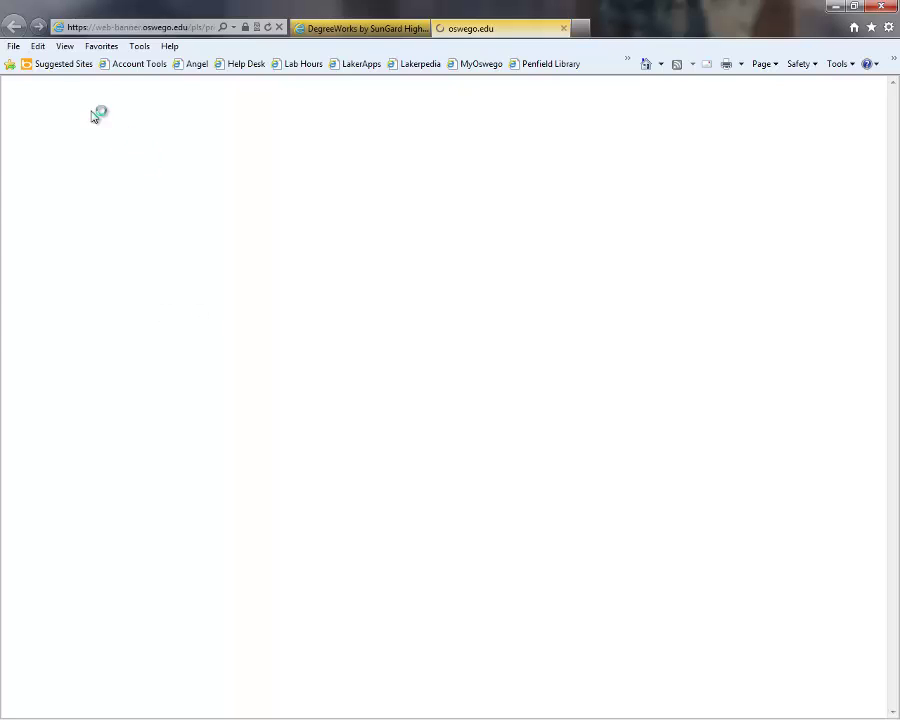
left_click(81, 262)
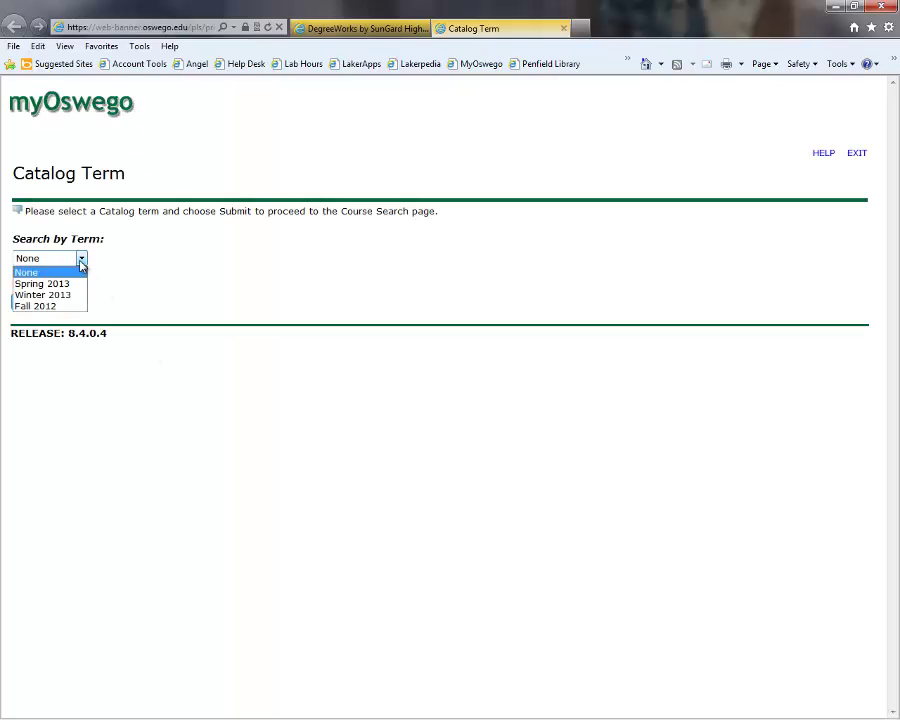
left_click(72, 284)
left_click(57, 303)
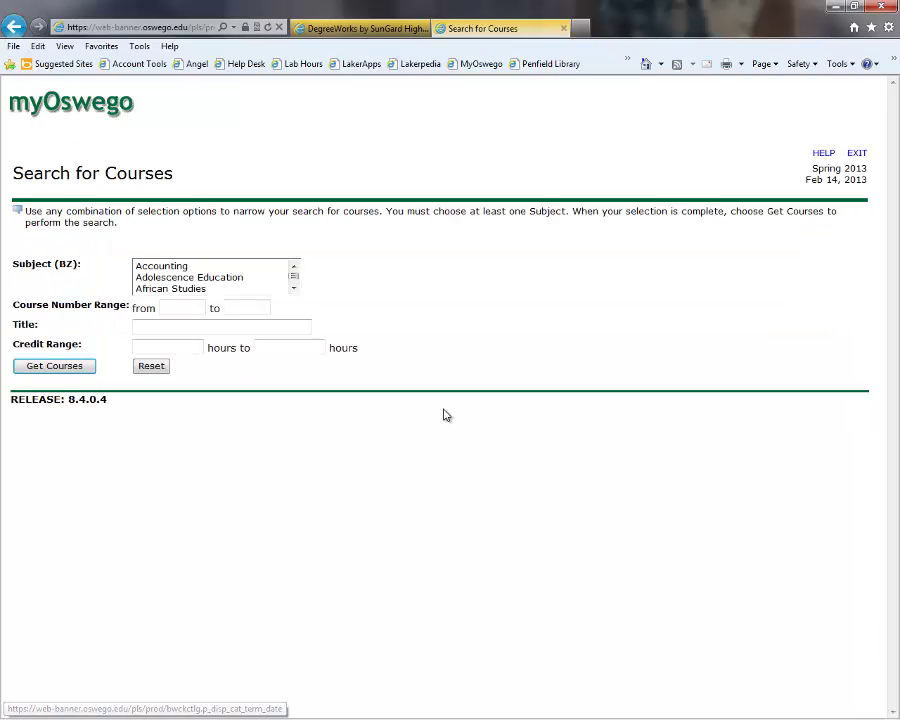
Step: Look up the Accounting courses with all sections of ACC 201, and close the course catalog
left_click(185, 267)
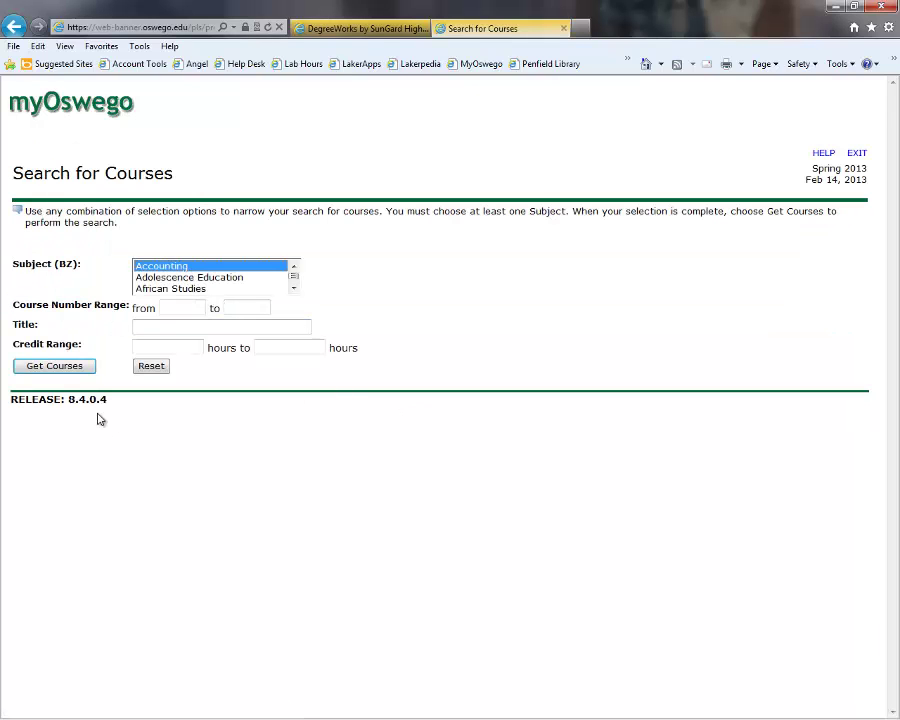
left_click(30, 366)
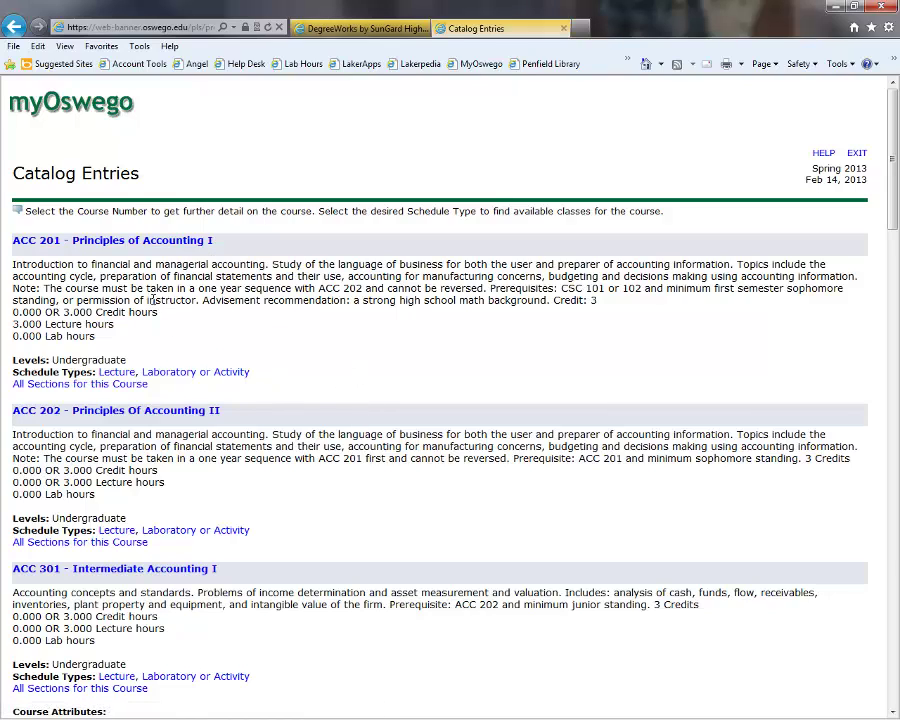
left_click(86, 385)
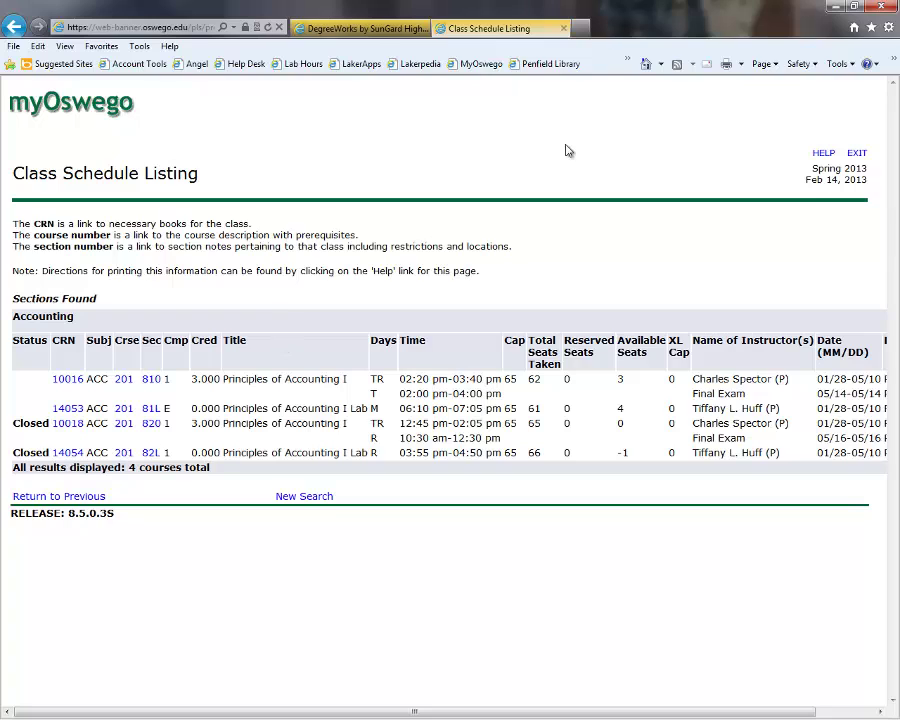
left_click(563, 28)
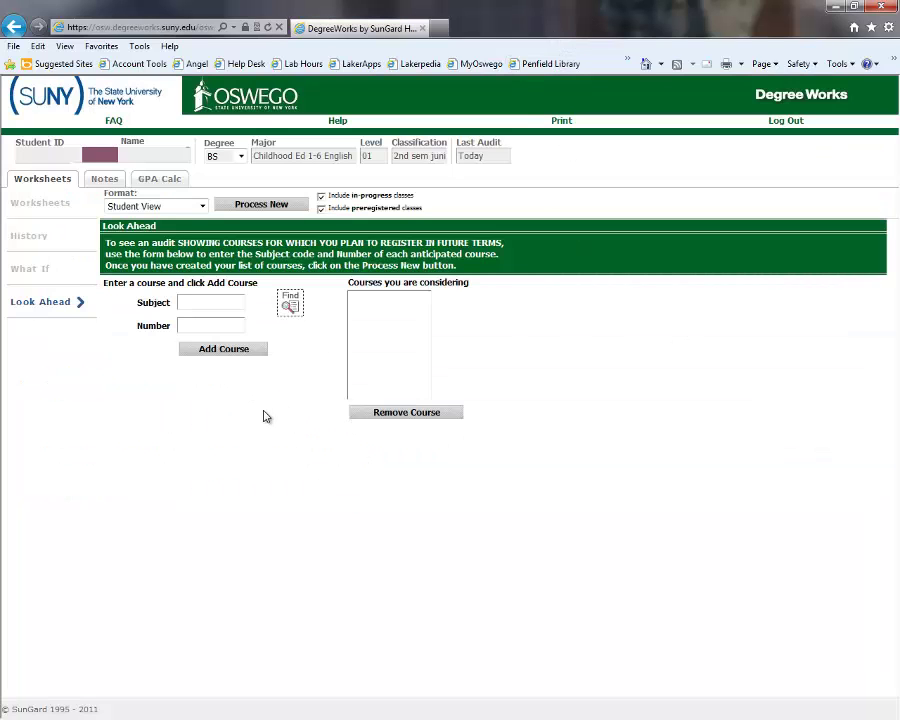
Step: Start a What If scenario with Childhood Ed 1-6 English BS as the major
left_click(36, 274)
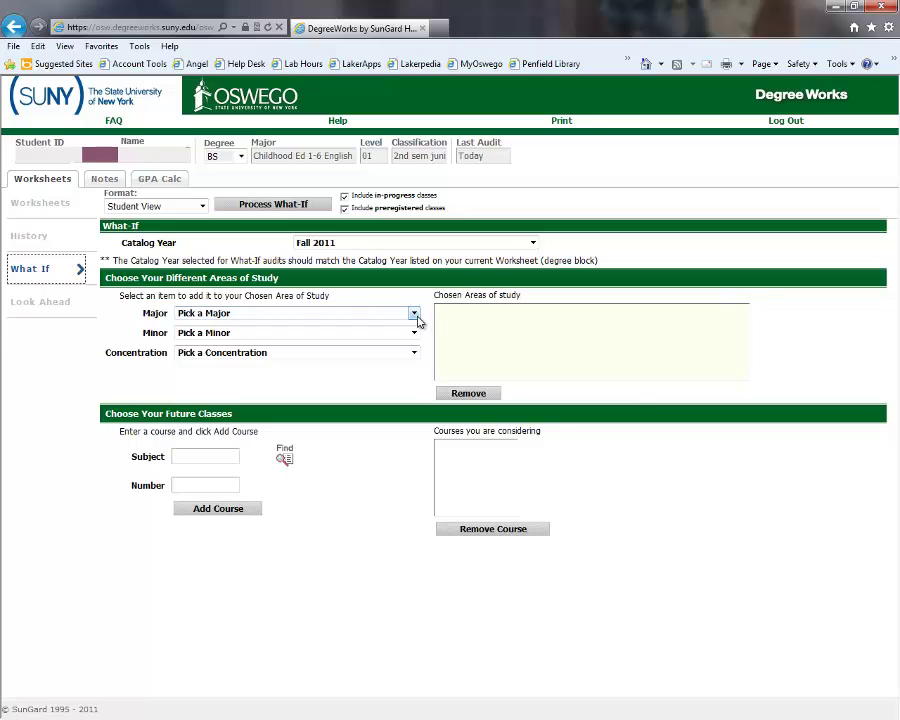
left_click(418, 316)
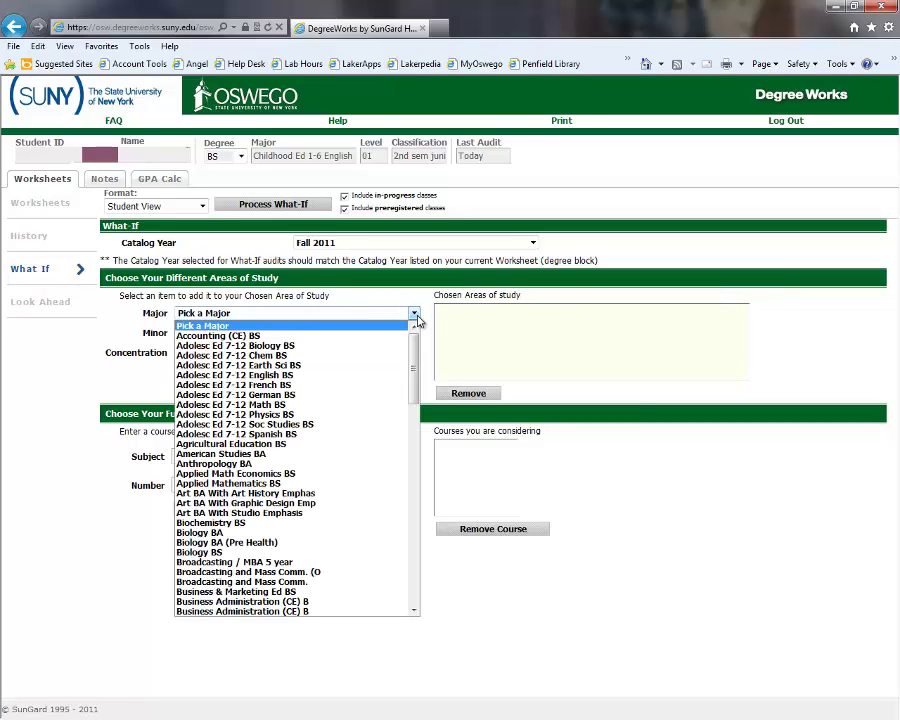
left_click_drag(418, 352, 414, 420)
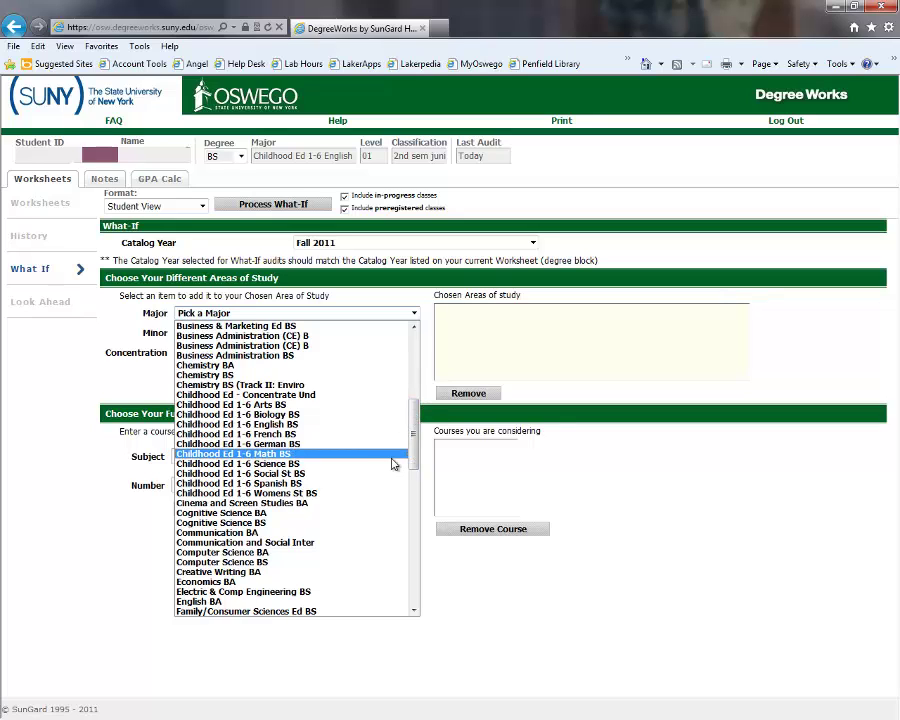
left_click(284, 428)
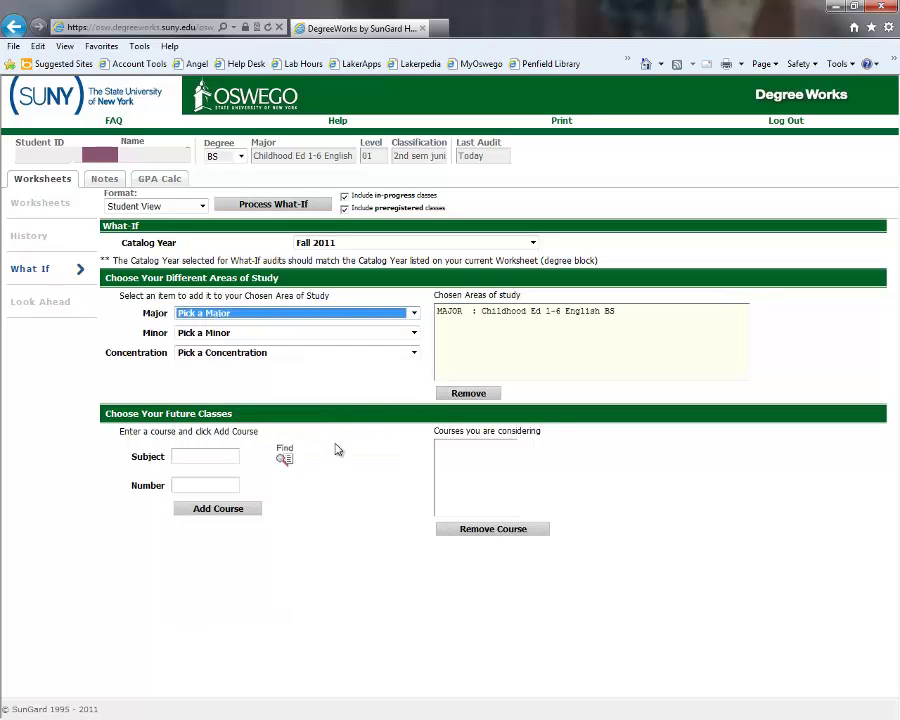
Step: Add the English Minor and Expressive Arts Therapy Minor to the chosen areas of study and process the What-If audit
left_click(414, 334)
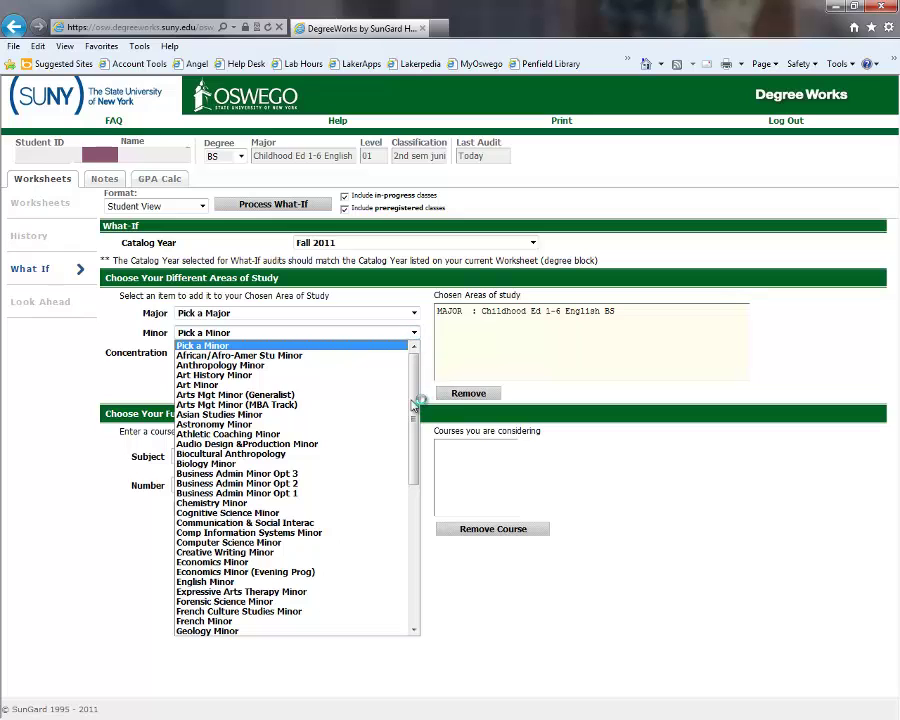
left_click_drag(418, 404, 410, 446)
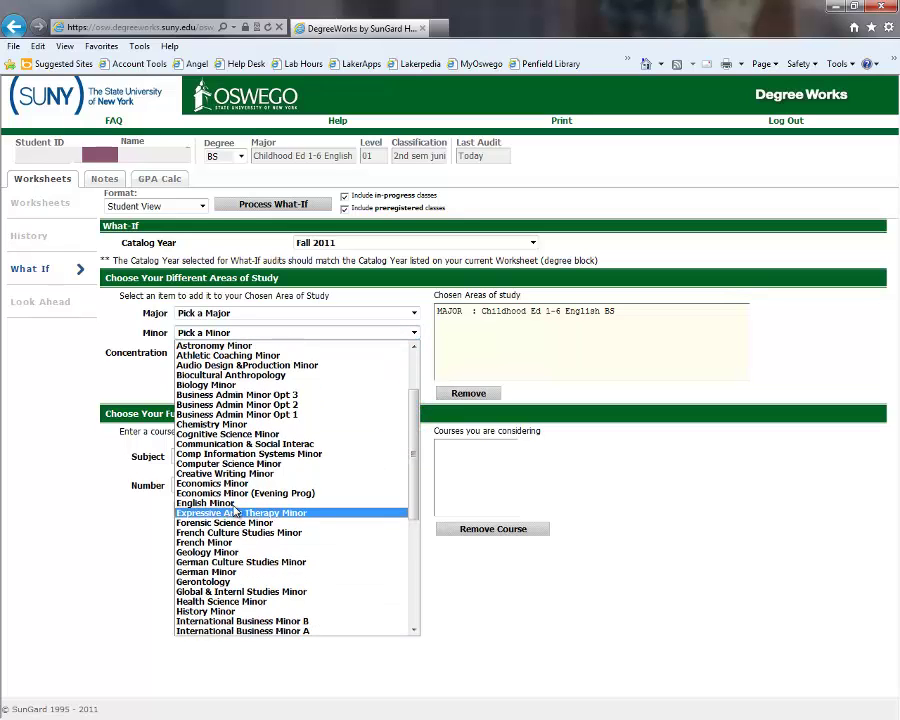
left_click(205, 503)
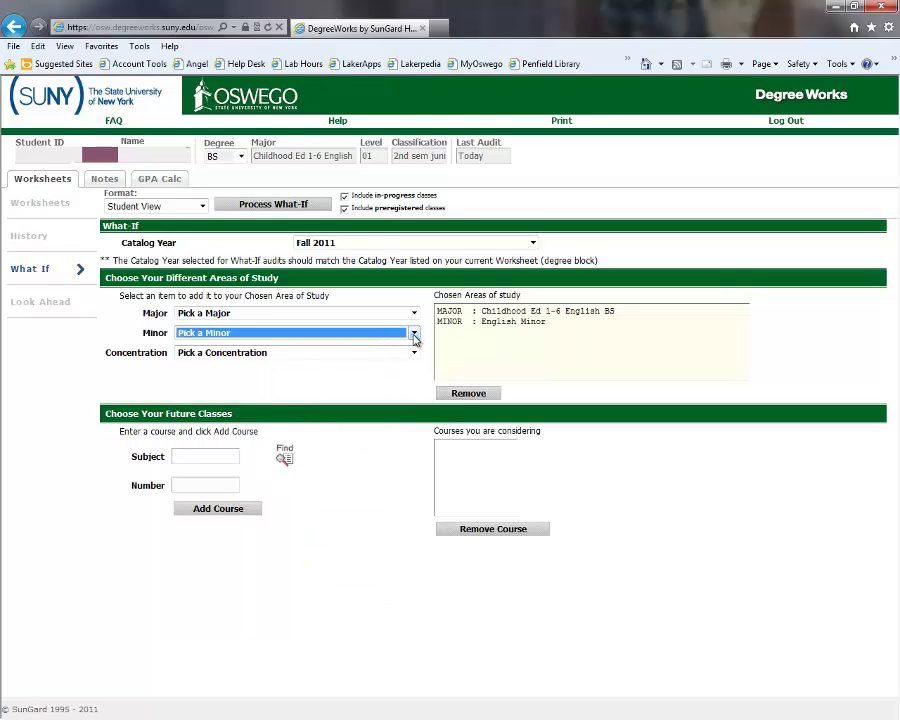
left_click(414, 336)
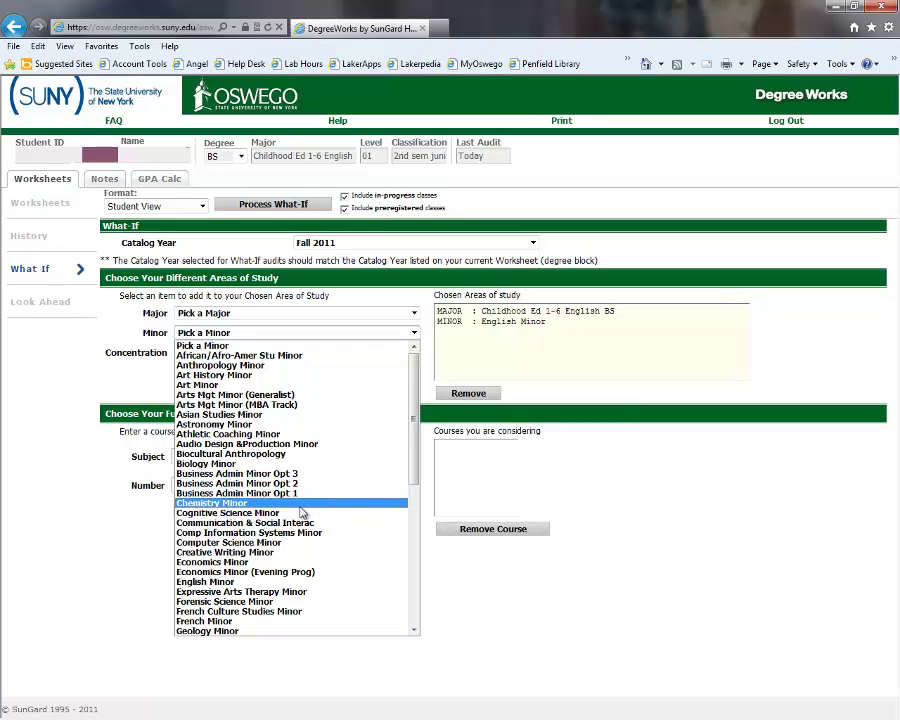
left_click(296, 593)
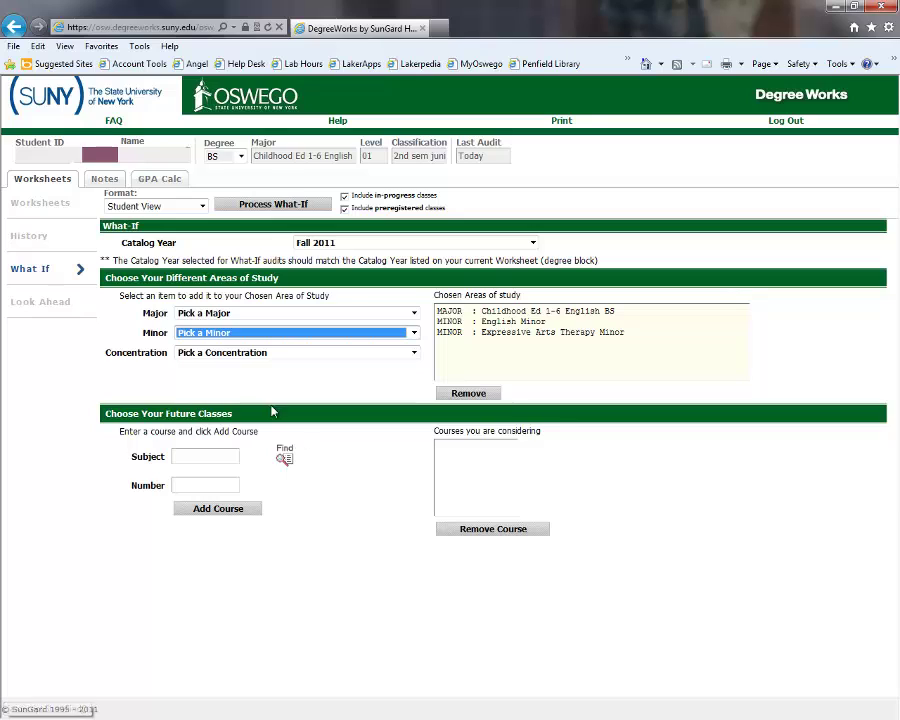
left_click(275, 205)
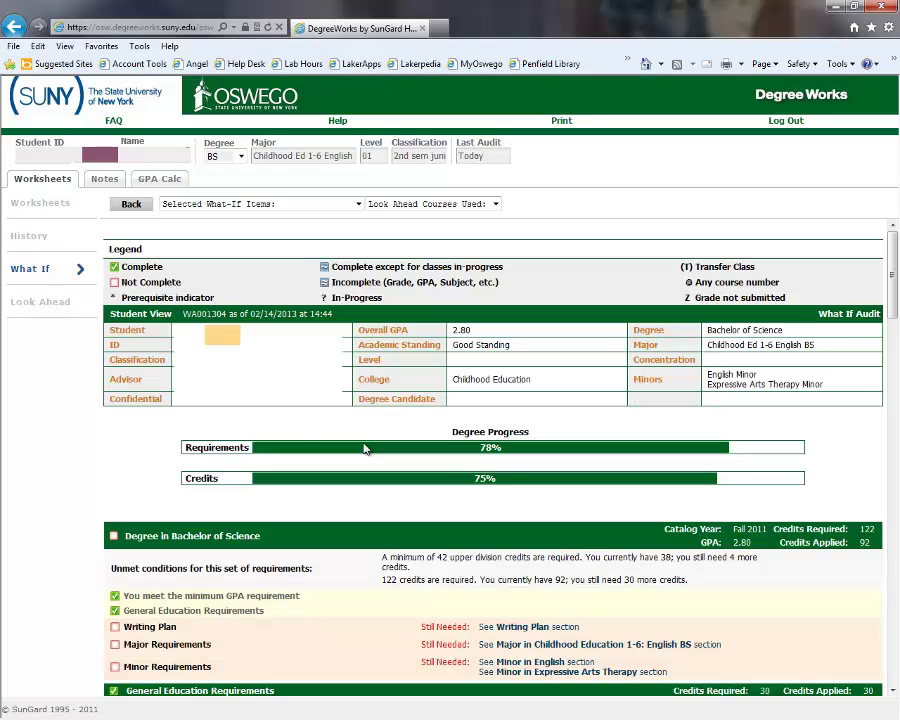
Step: Examine the What-If audit's requirements for the English and Expressive Arts Therapy minors and the Childhood Education major
scroll(308, 428, "down", 3)
scroll(307, 429, "down", 1)
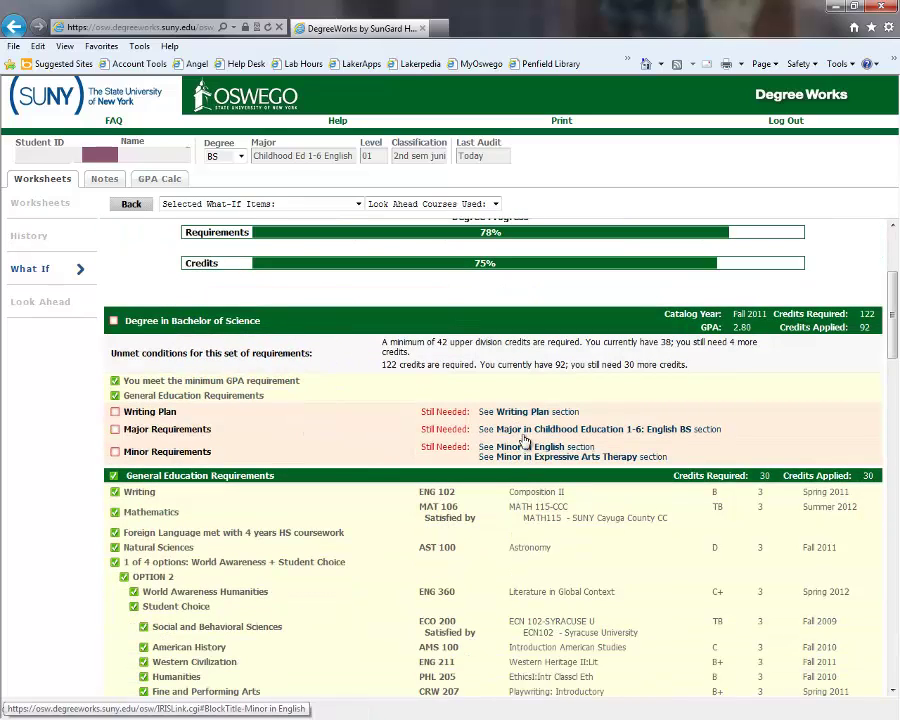
scroll(370, 476, "down", 3)
scroll(370, 476, "down", 10)
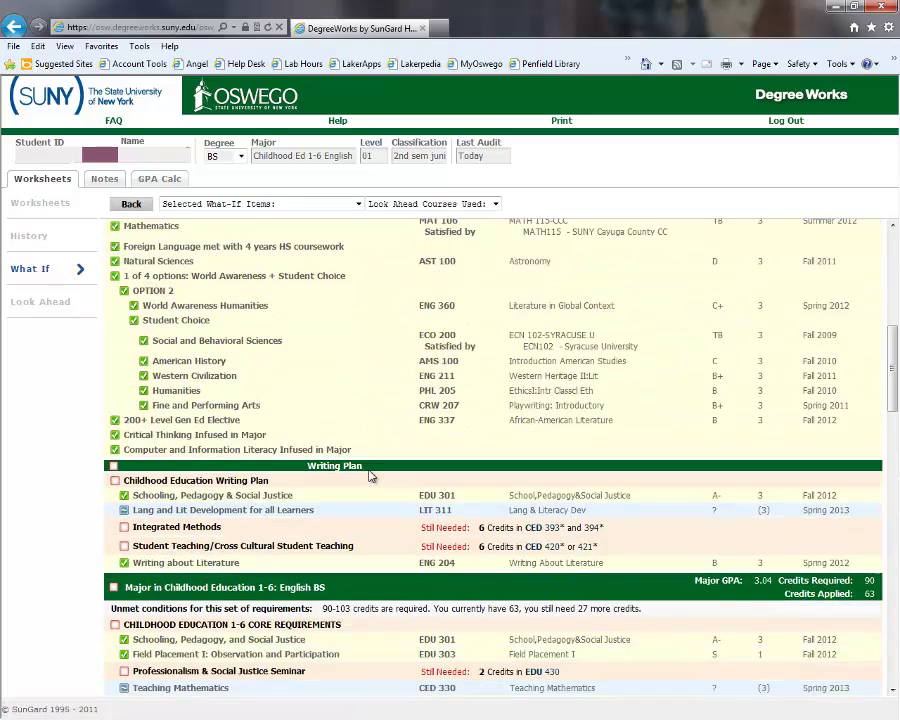
scroll(370, 476, "down", 8)
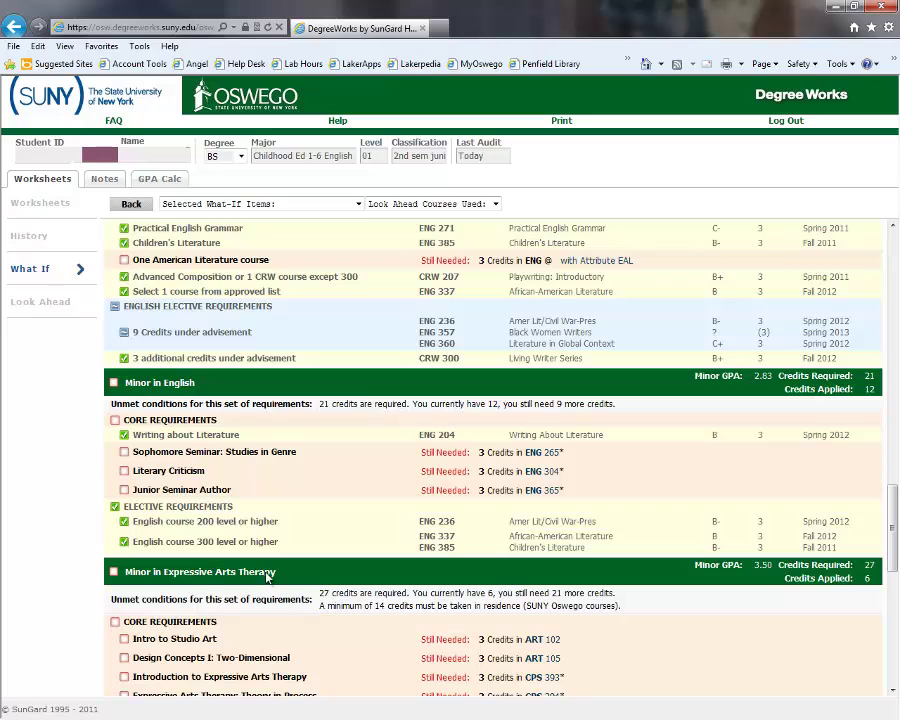
scroll(312, 567, "down", 3)
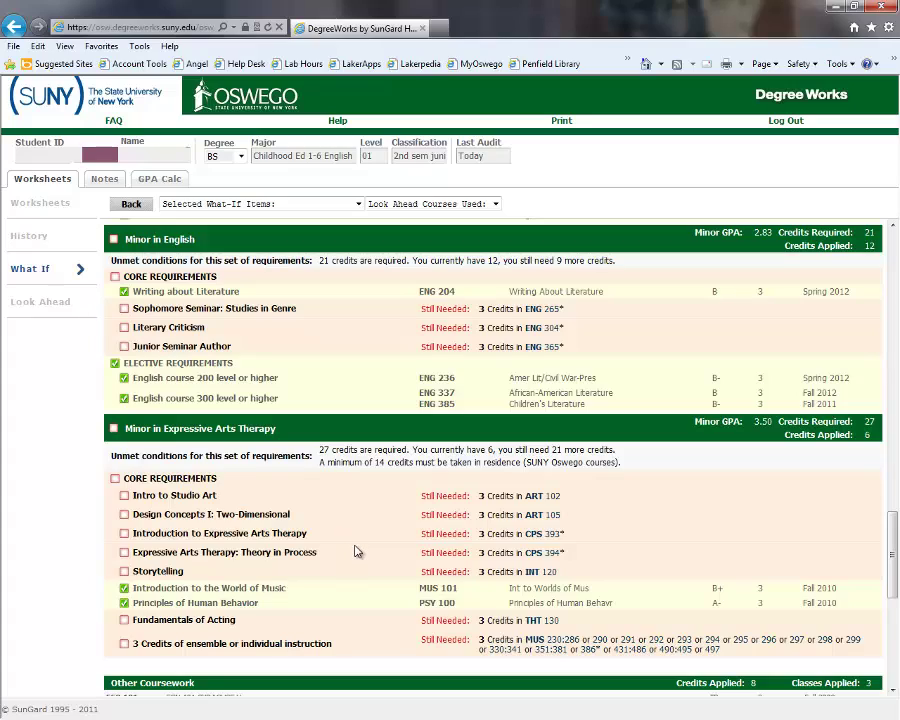
scroll(356, 551, "up", 5)
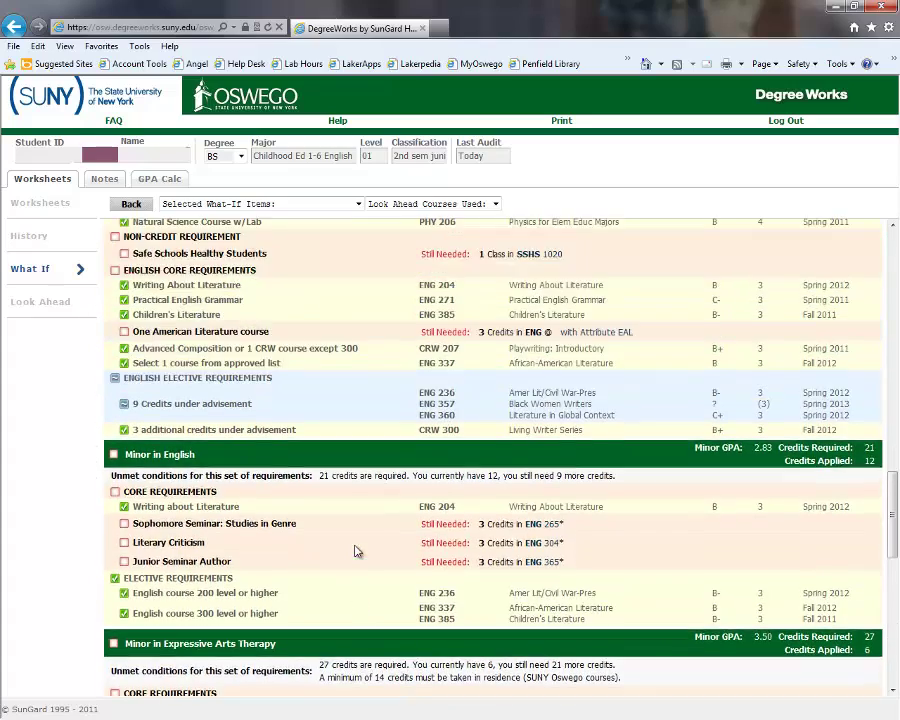
scroll(356, 551, "up", 2)
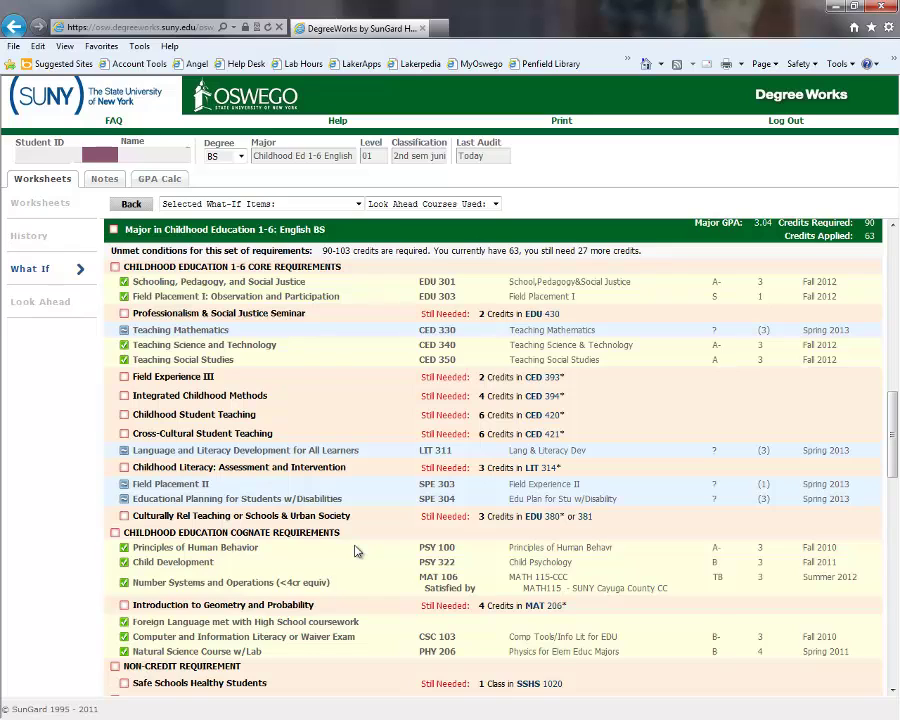
scroll(356, 551, "up", 1)
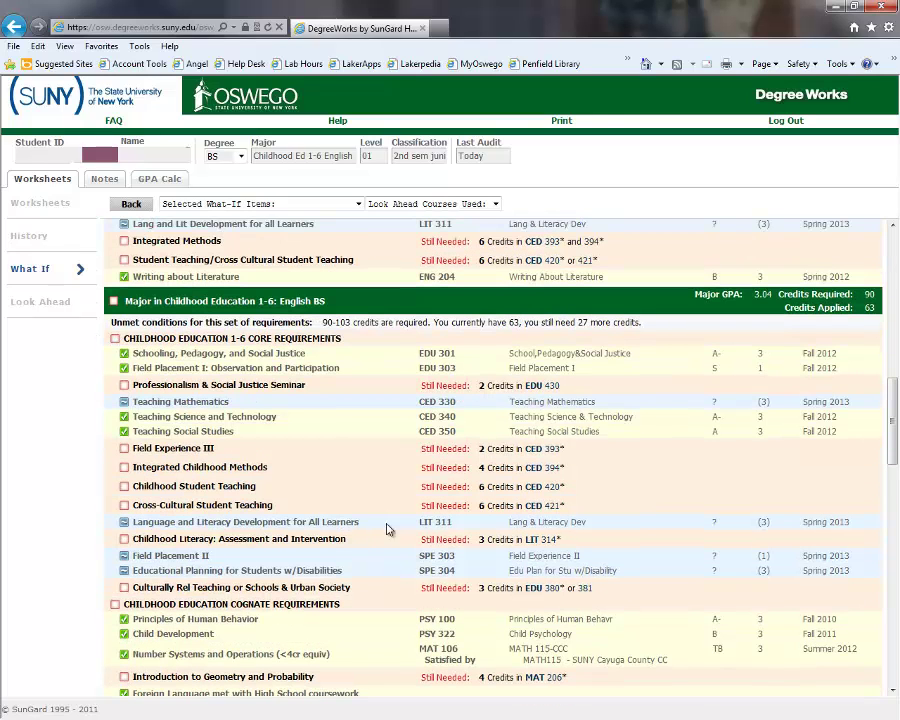
Step: Start a new What If scenario with the Childhood Ed 1-6 English BS major and the English Minor
left_click(34, 268)
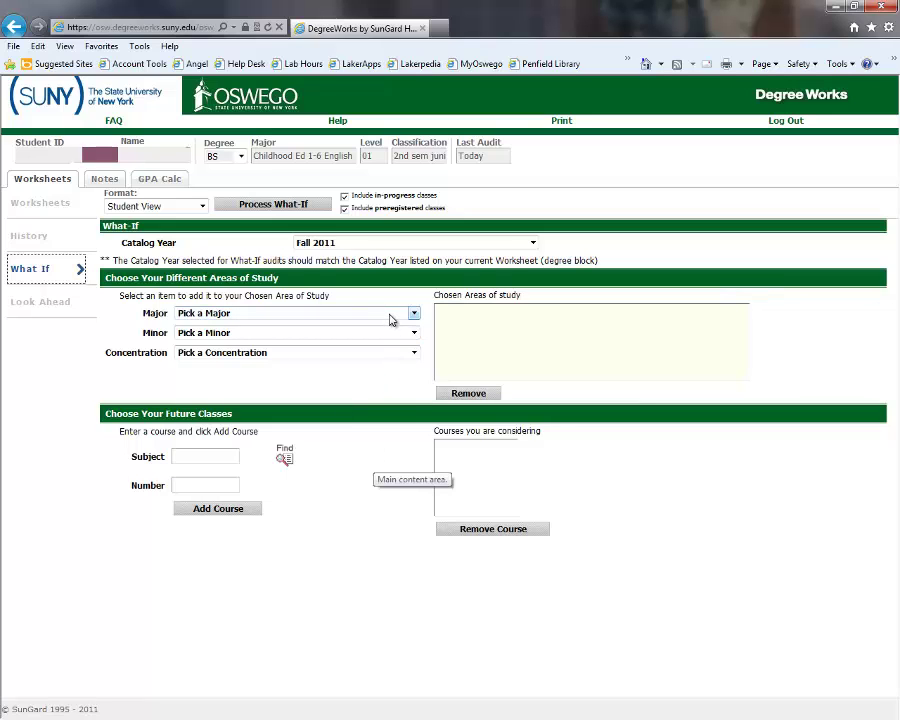
left_click(393, 317)
left_click_drag(413, 350, 423, 412)
left_click(298, 510)
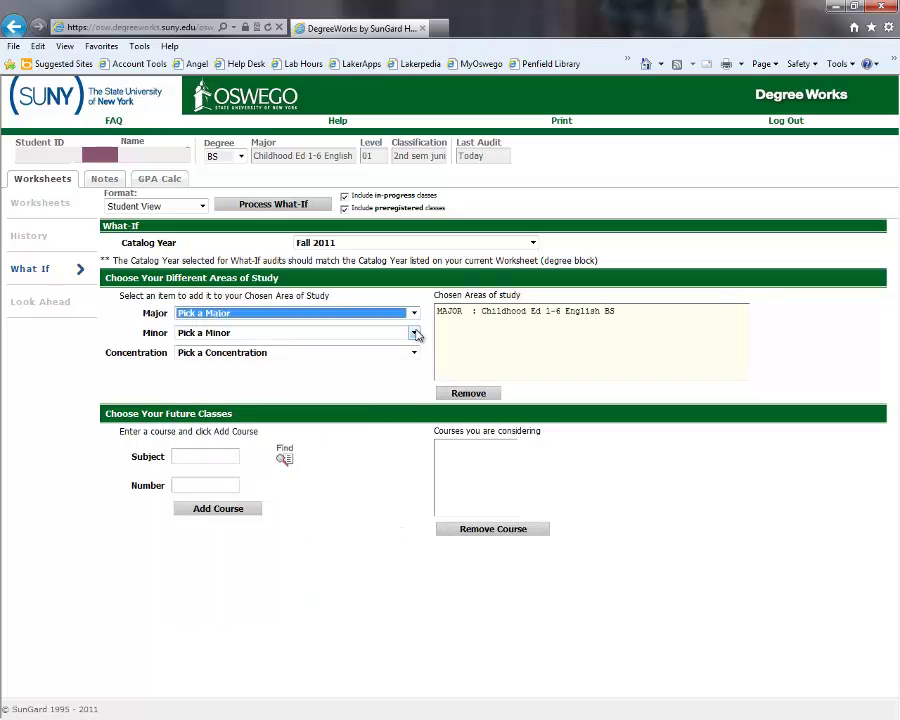
left_click(414, 333)
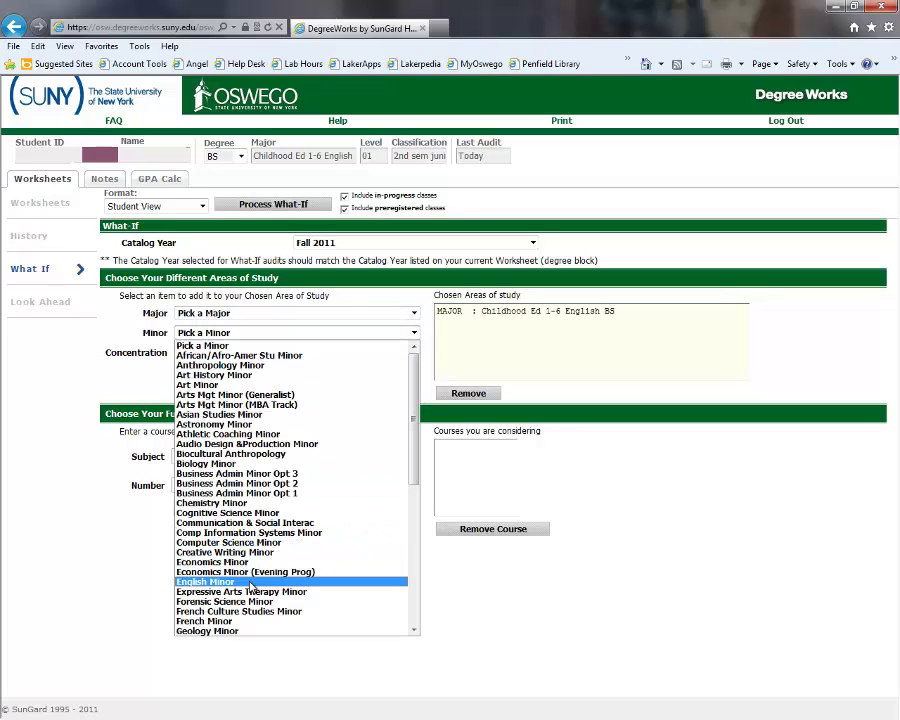
left_click(210, 581)
Step: Add CED 393 and CED 394 as future classes in the scenario and process the What-If audit
left_click(195, 453)
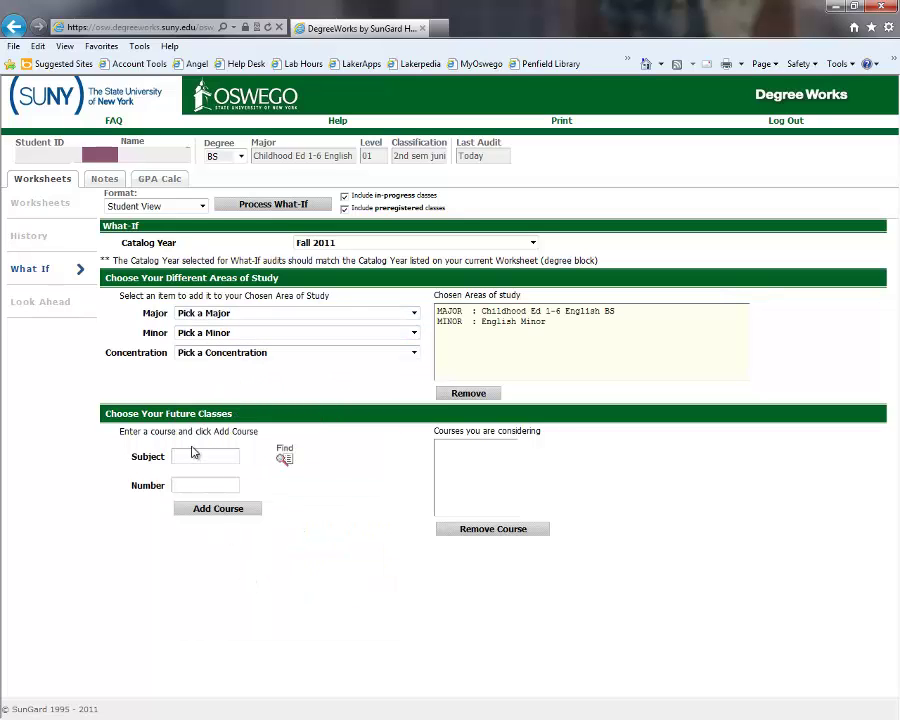
type("ced")
type("39")
type("3")
left_click(196, 516)
type("ced")
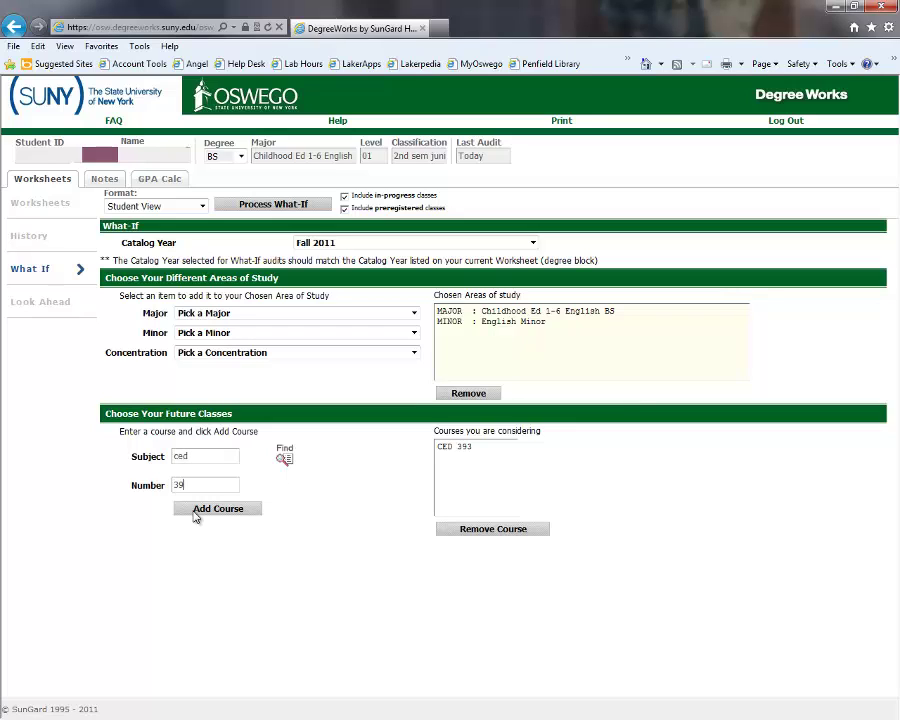
type("394")
left_click(196, 512)
left_click(292, 204)
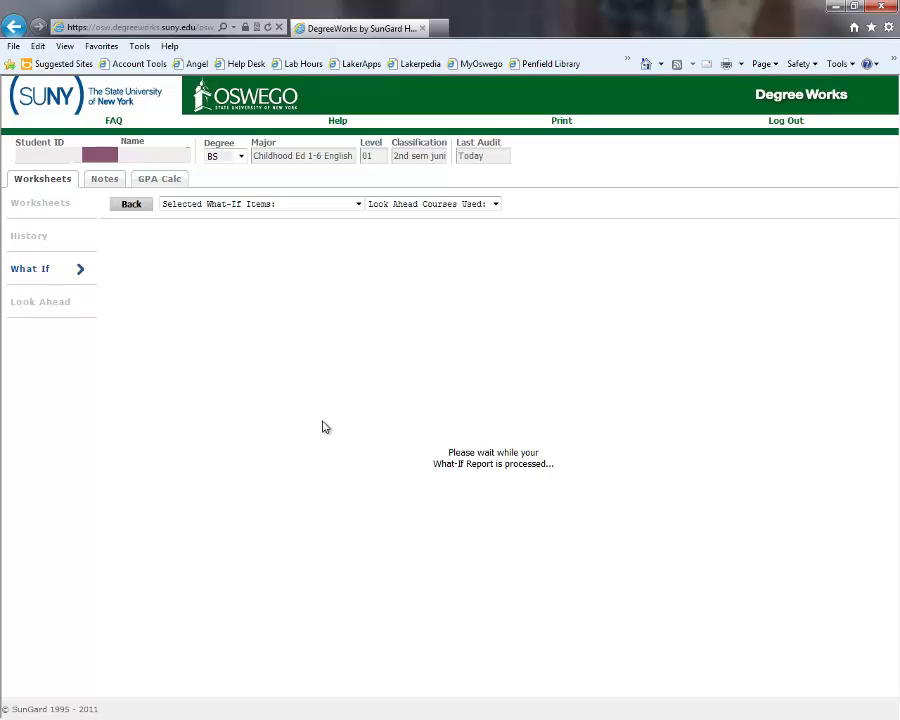
Step: Examine how the planned CED courses fit the What-If audit's writing plan, Childhood Education major, English minor and in-progress sections
scroll(323, 465, "down", 3)
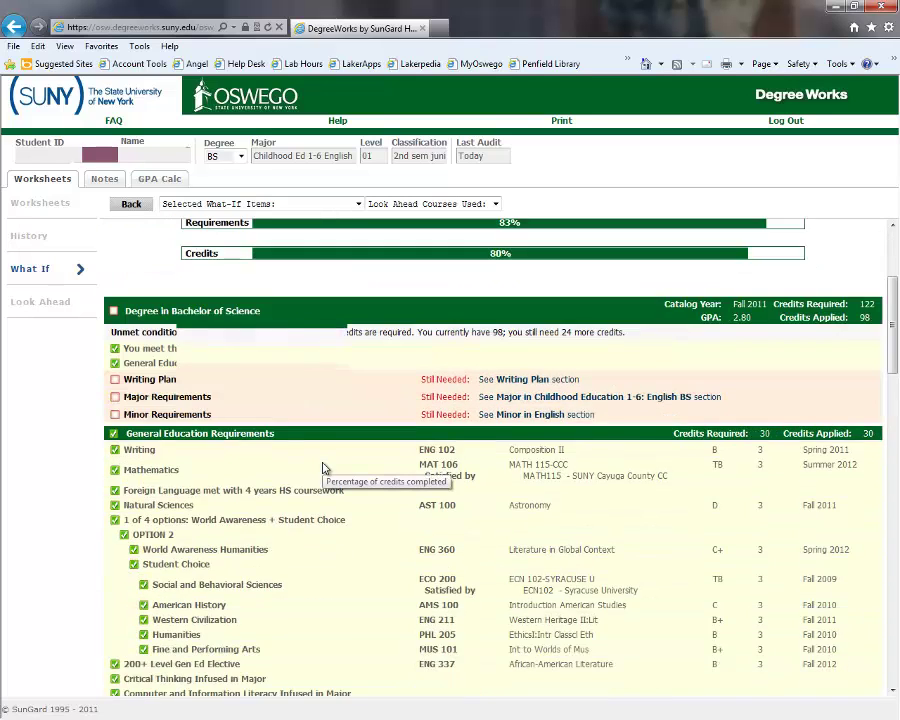
scroll(323, 467, "down", 5)
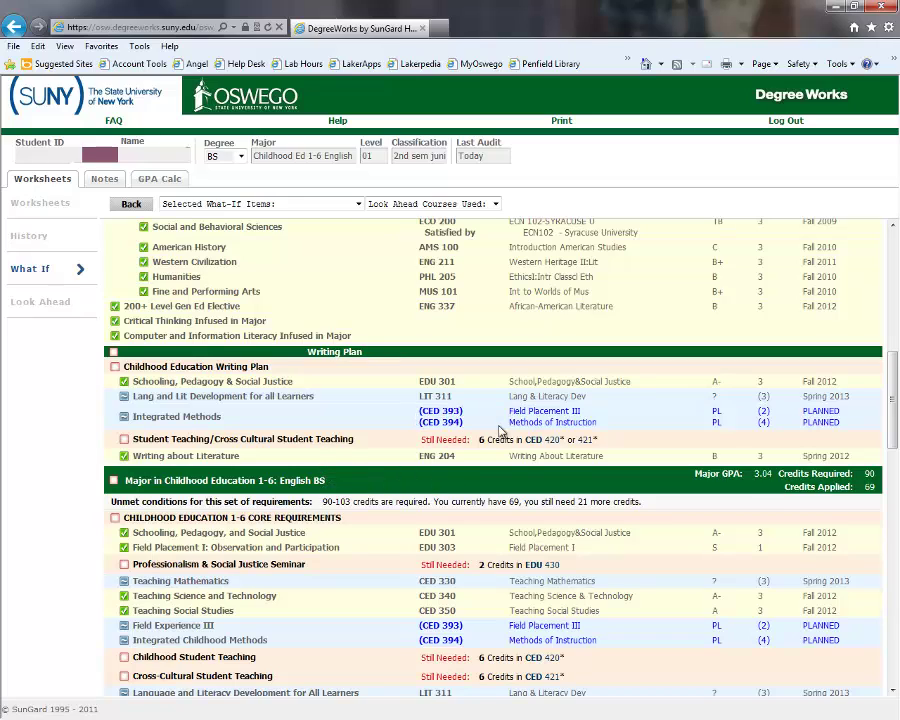
scroll(583, 422, "down", 5)
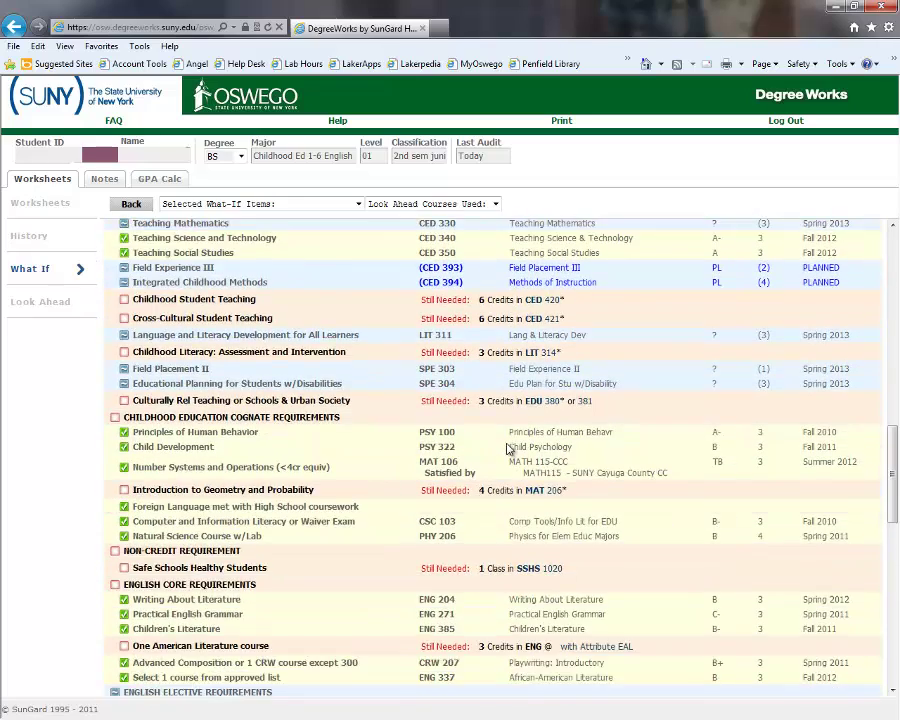
scroll(507, 449, "down", 6)
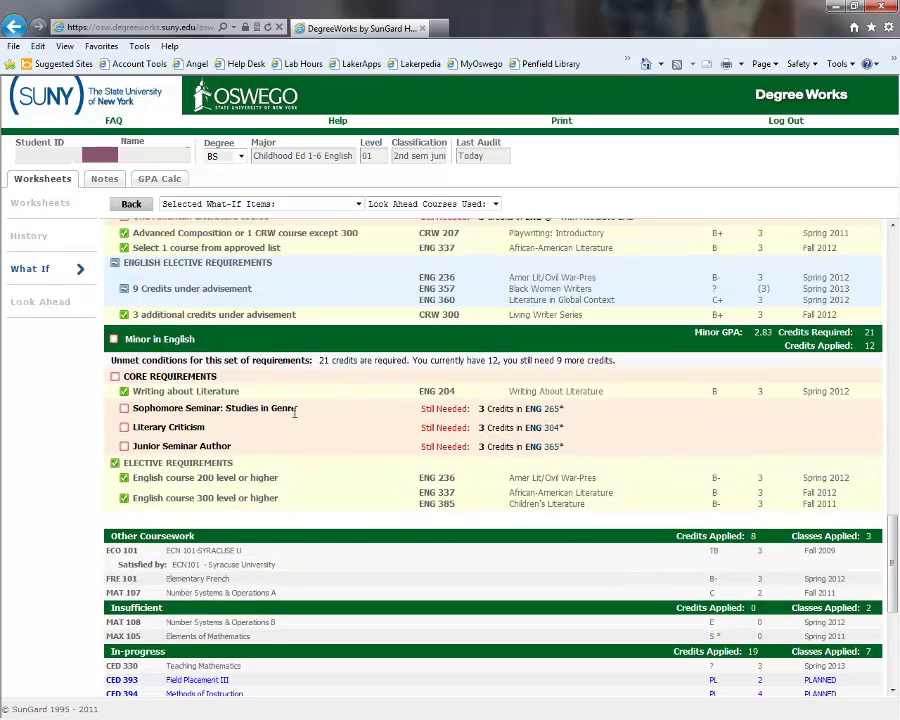
scroll(295, 415, "down", 2)
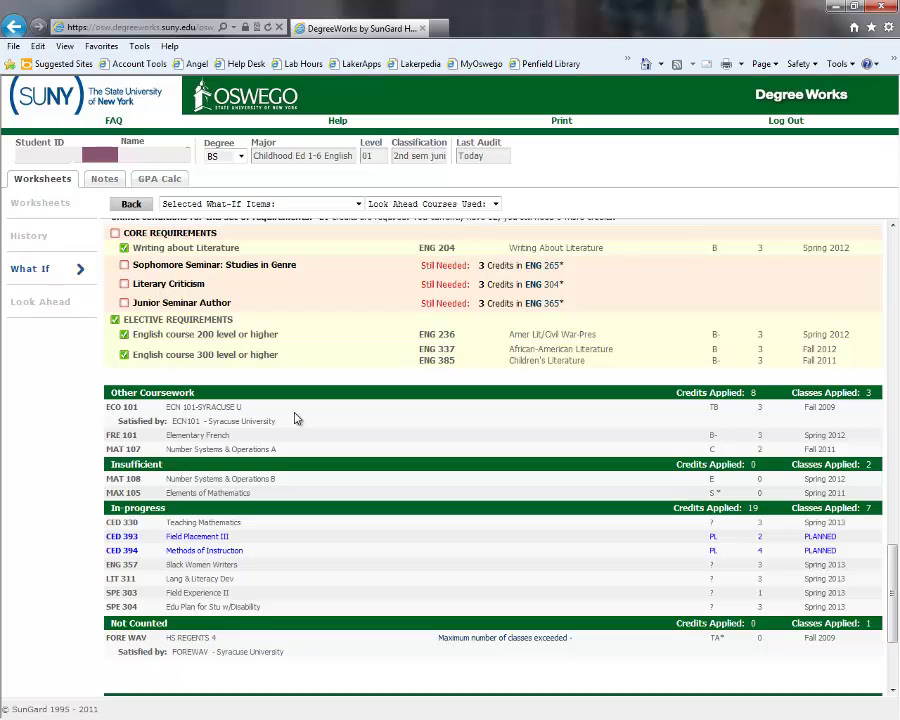